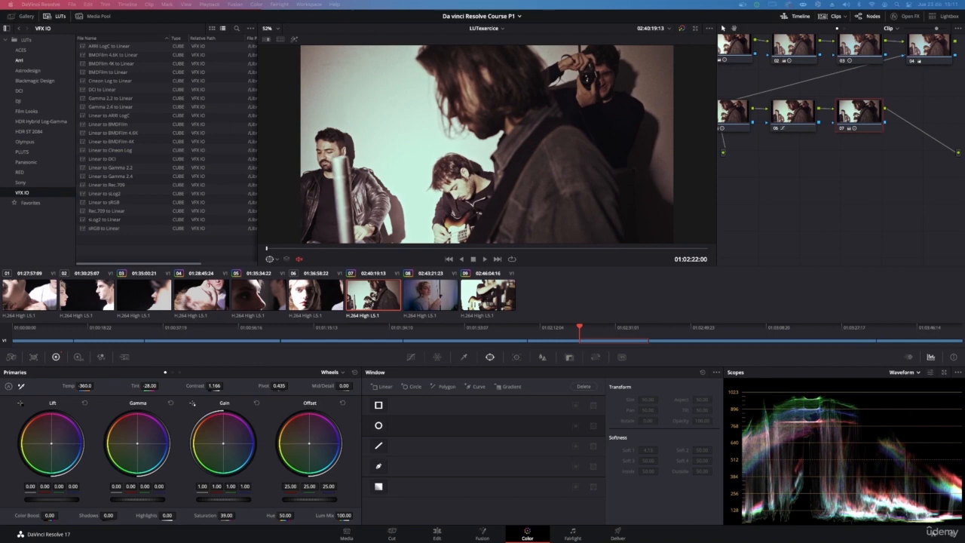
- Enlarge the PremiumBeat browser window and look through the "29 Free LUTs for Video" page
drag(964, 41, 209, 76)
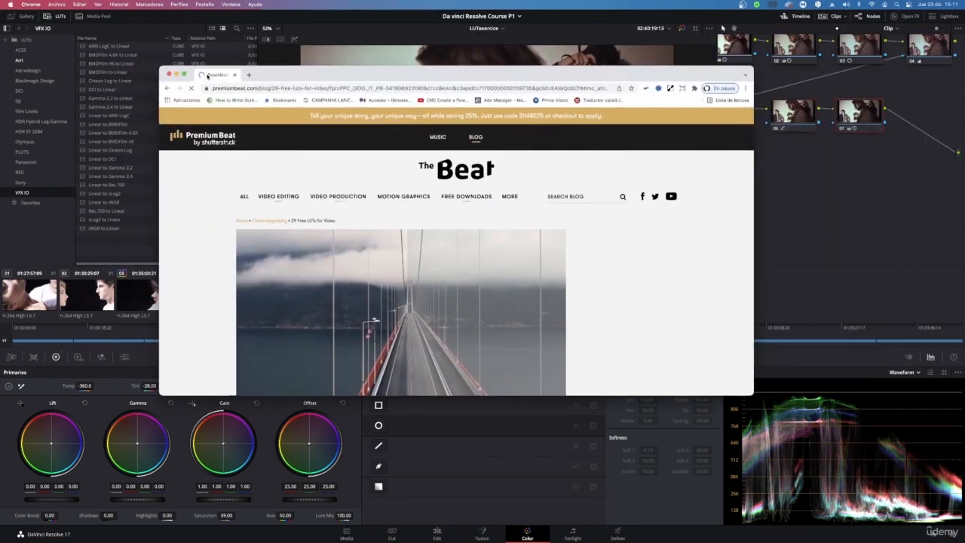
double_click(315, 79)
scroll(508, 316, down, 10)
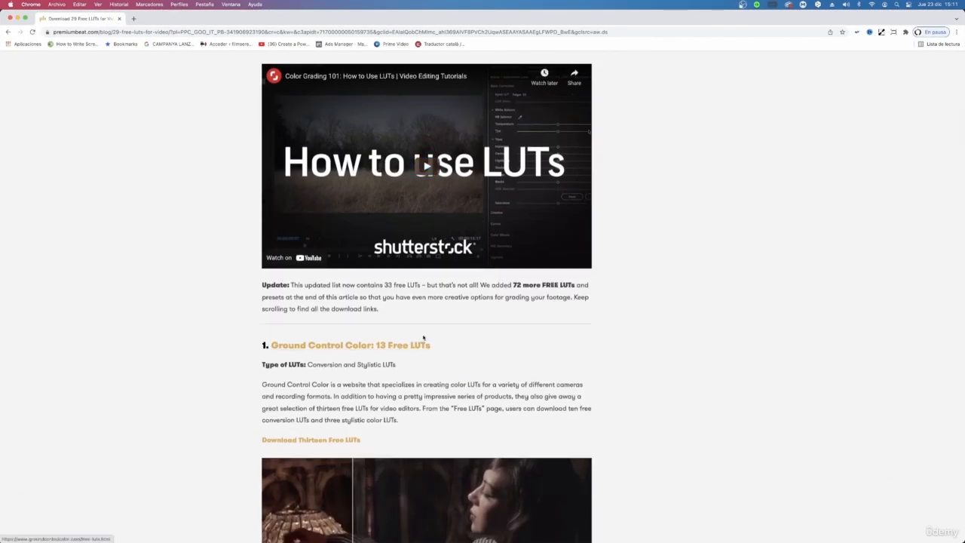
scroll(426, 332, up, 10)
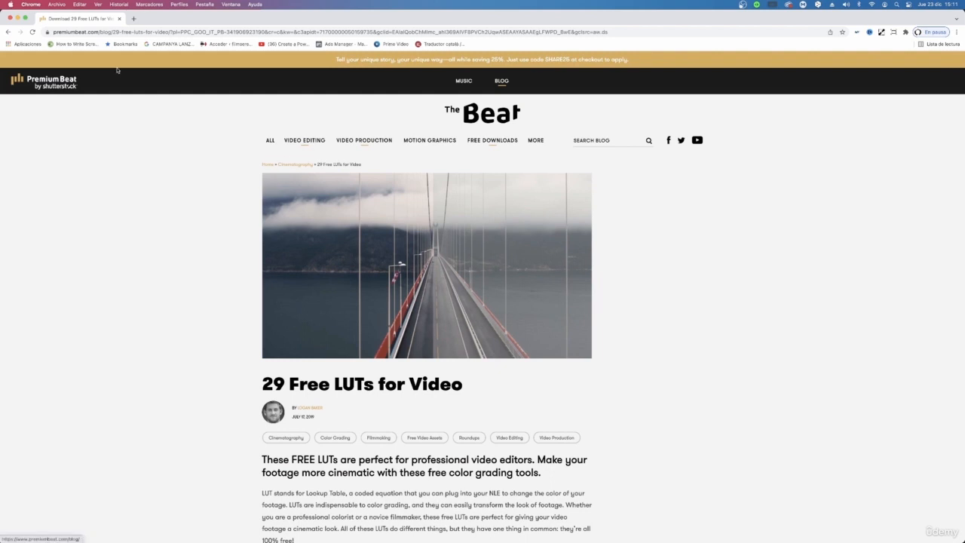
- Return to the downloadable LUTs search results and browse the Motion Array article "Over 500 LUTs for DaVinci Resolve Colorists and Editors"
click(7, 32)
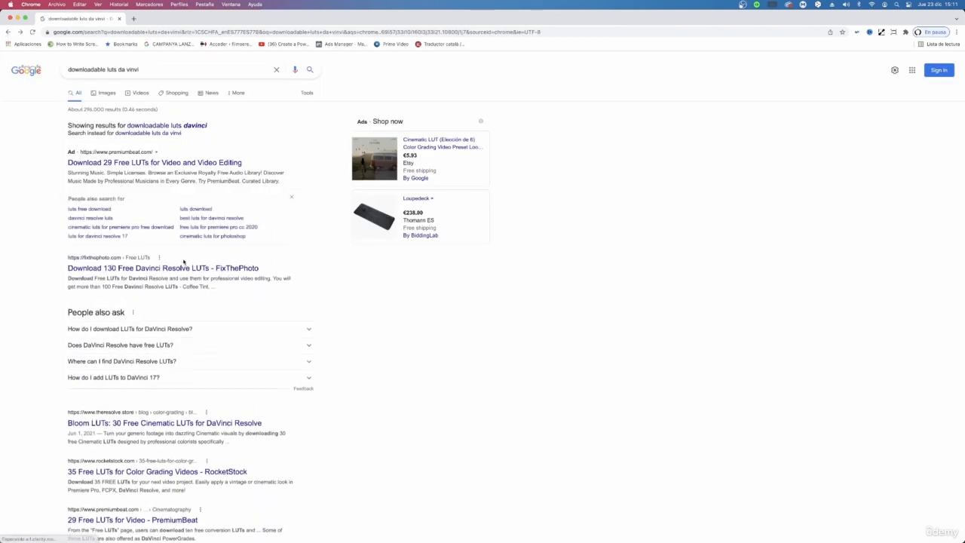
scroll(203, 273, down, 5)
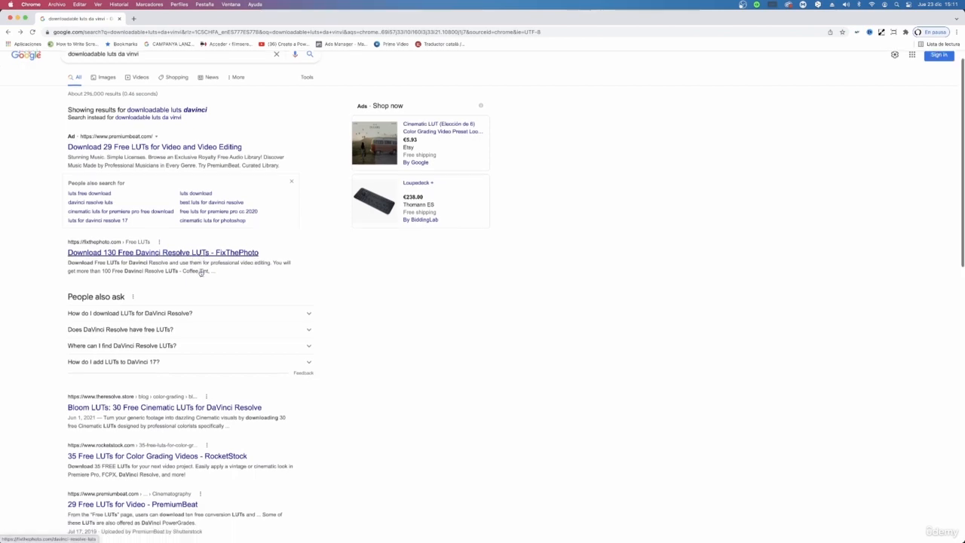
scroll(184, 361, down, 4)
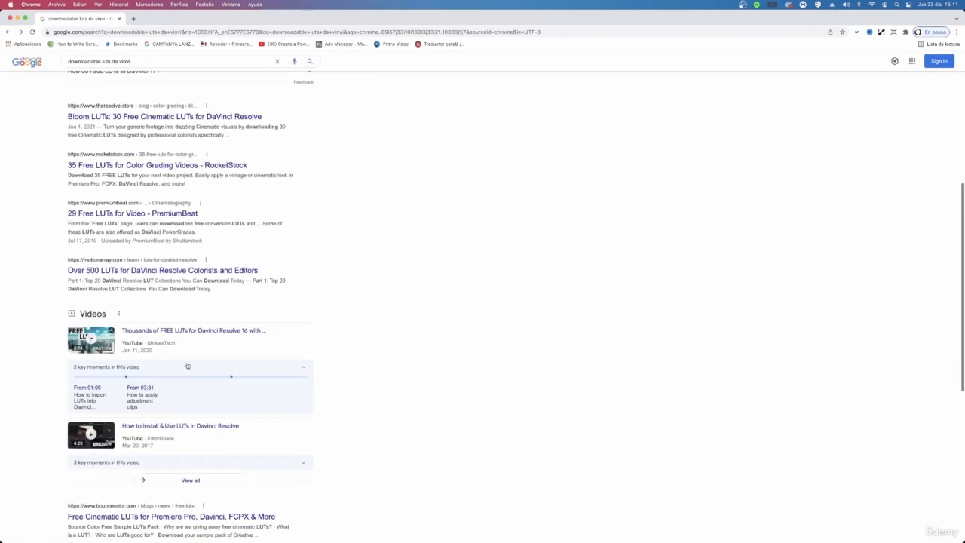
click(176, 271)
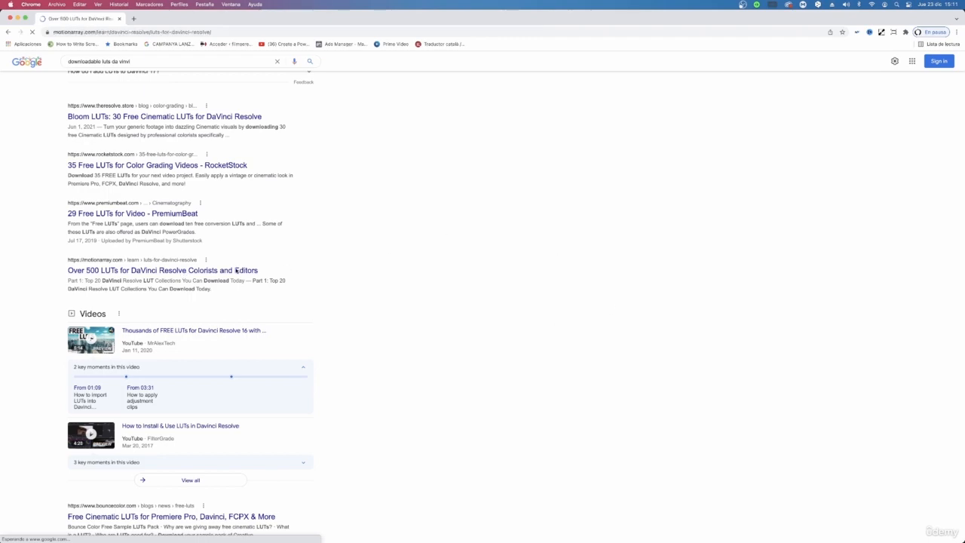
scroll(803, 424, down, 5)
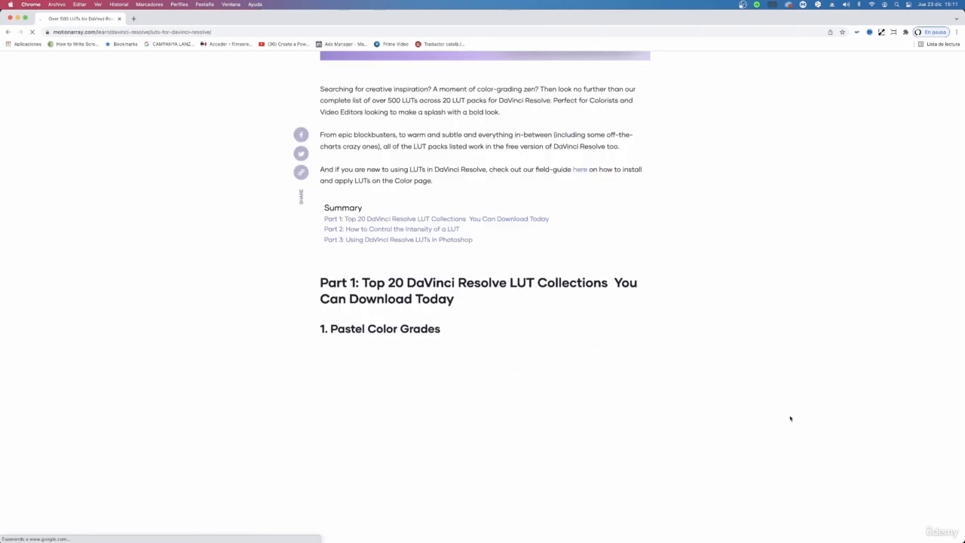
scroll(777, 422, down, 4)
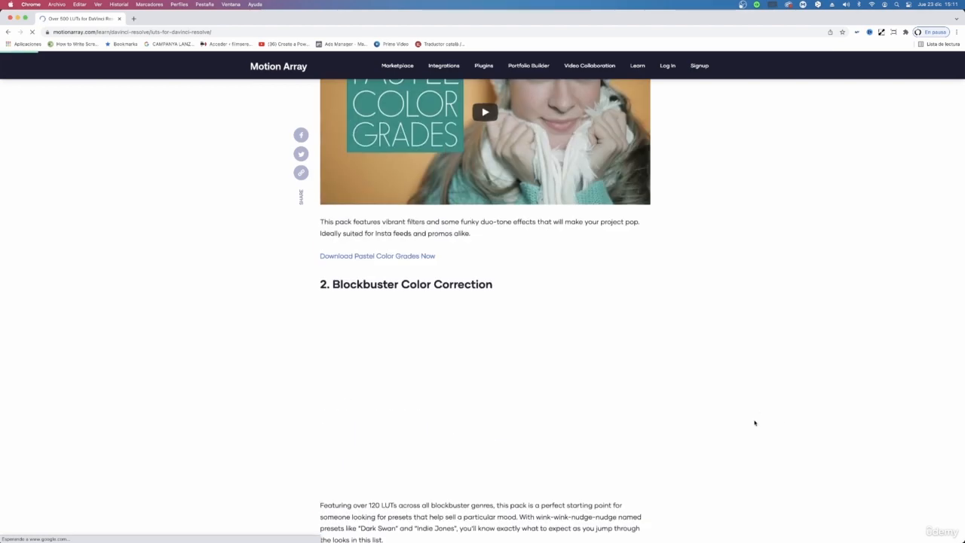
scroll(754, 422, up, 6)
scroll(750, 427, up, 4)
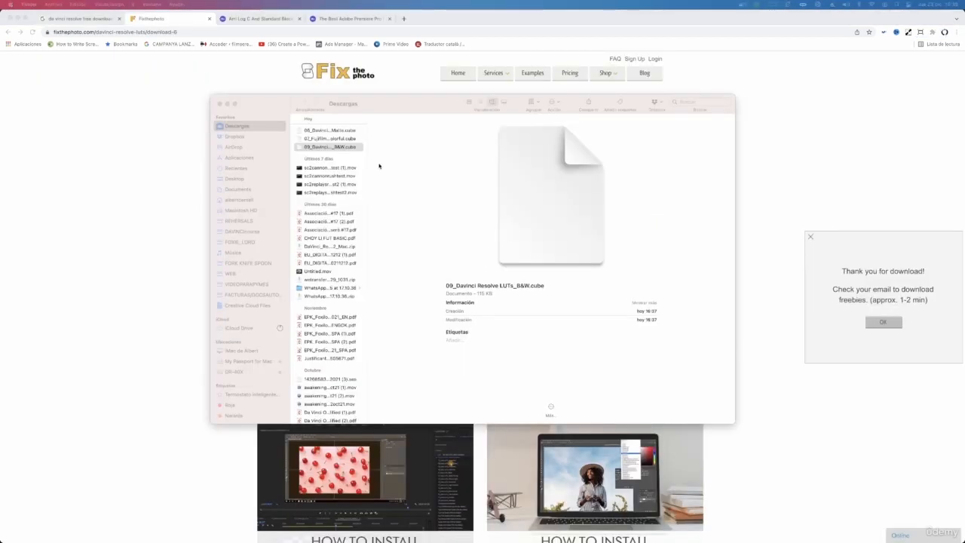
- Inspect the downloaded Matte, Fujifilm Colorful and B&W .cube files in the Descargas folder
click(350, 132)
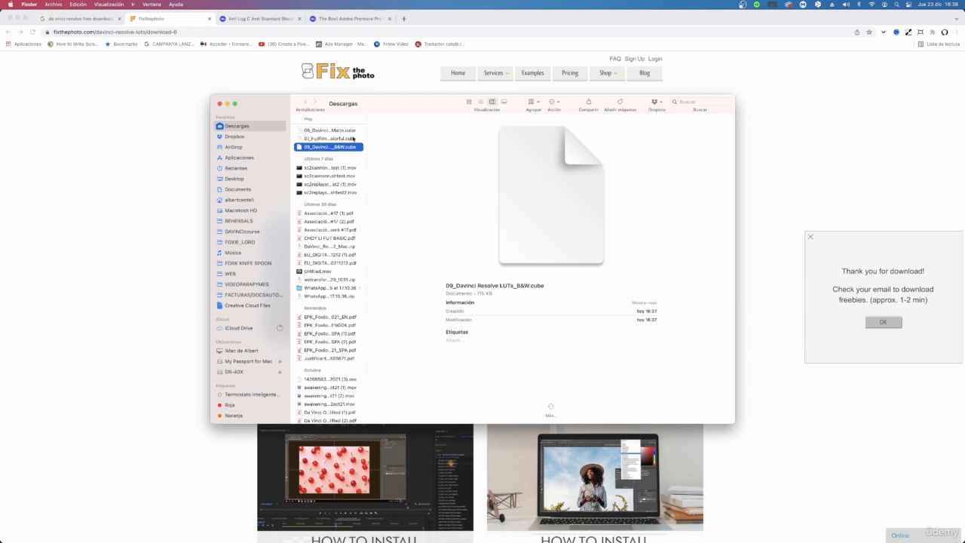
click(352, 138)
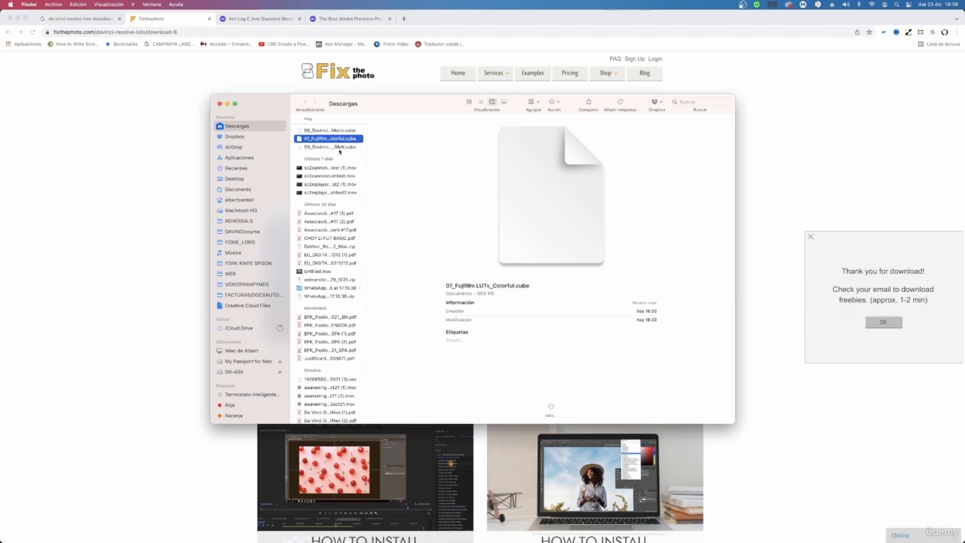
click(341, 147)
click(331, 132)
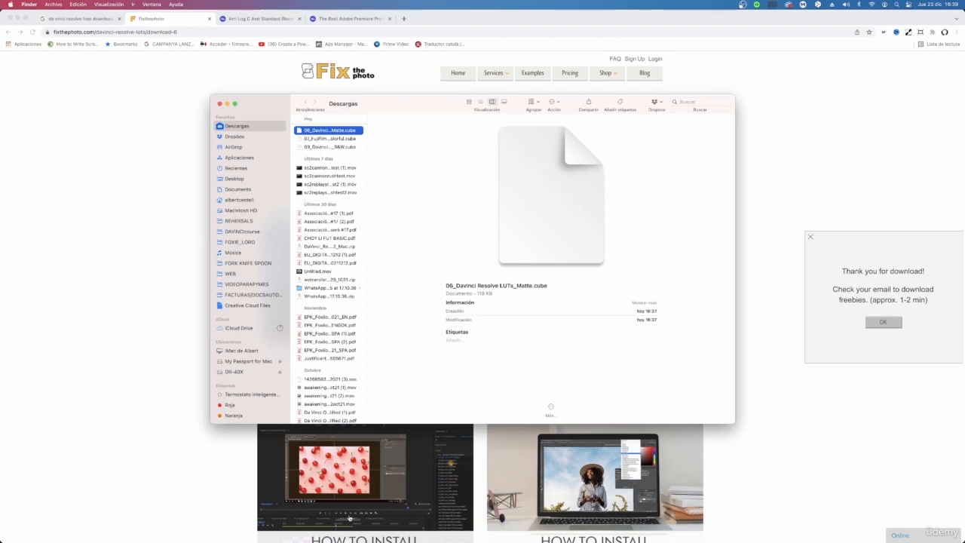
- Switch to DaVinci Resolve to view the Edit page, and return to the downloaded LUT files in Finder
key(super+Tab)
click(485, 17)
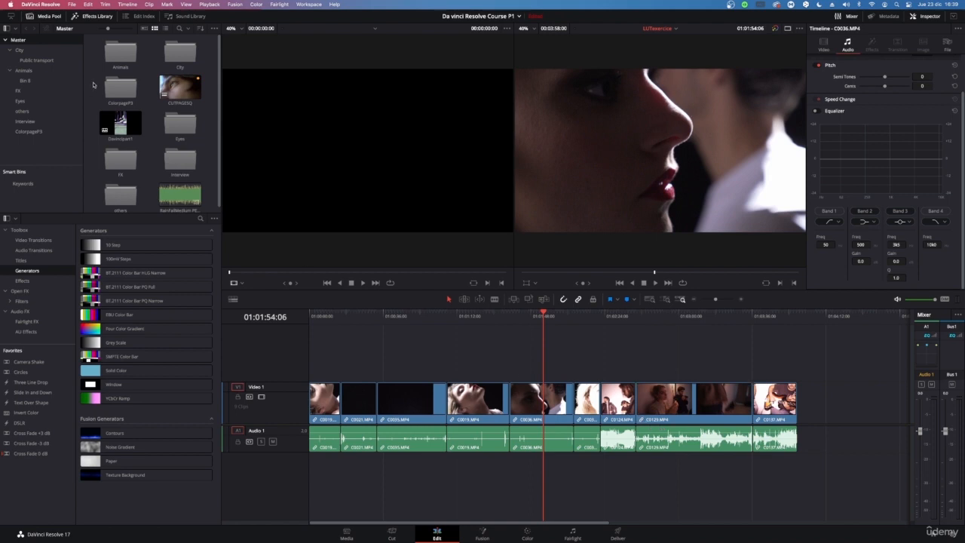
click(118, 314)
key(super+Tab)
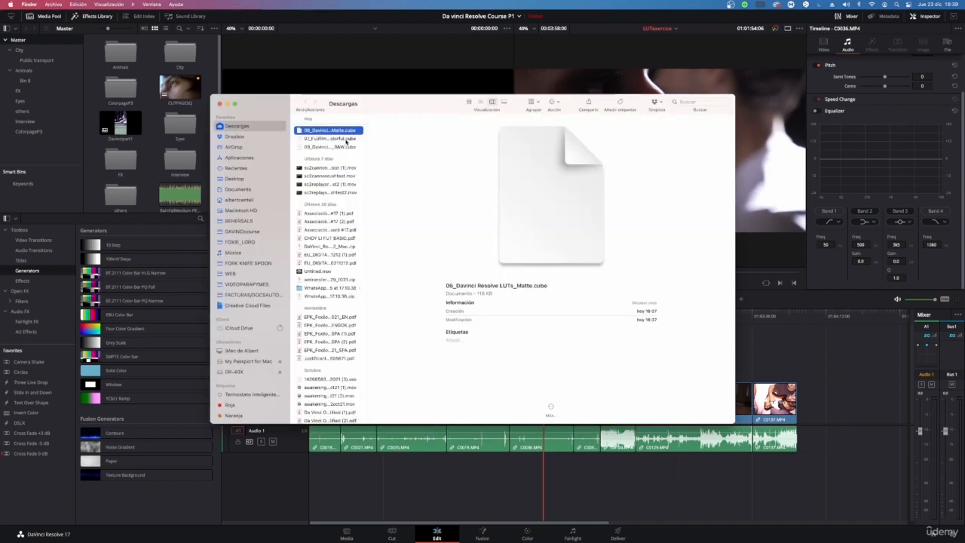
click(347, 140)
click(347, 132)
- Switch to DaVinci Resolve's Color page and check the available actions for the LUT in the PLUTS folder
click(45, 85)
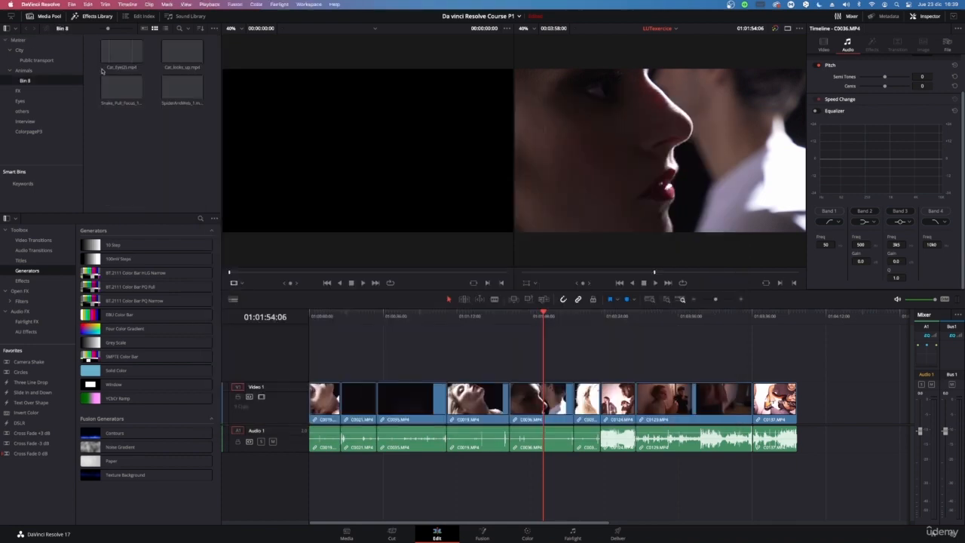
click(527, 533)
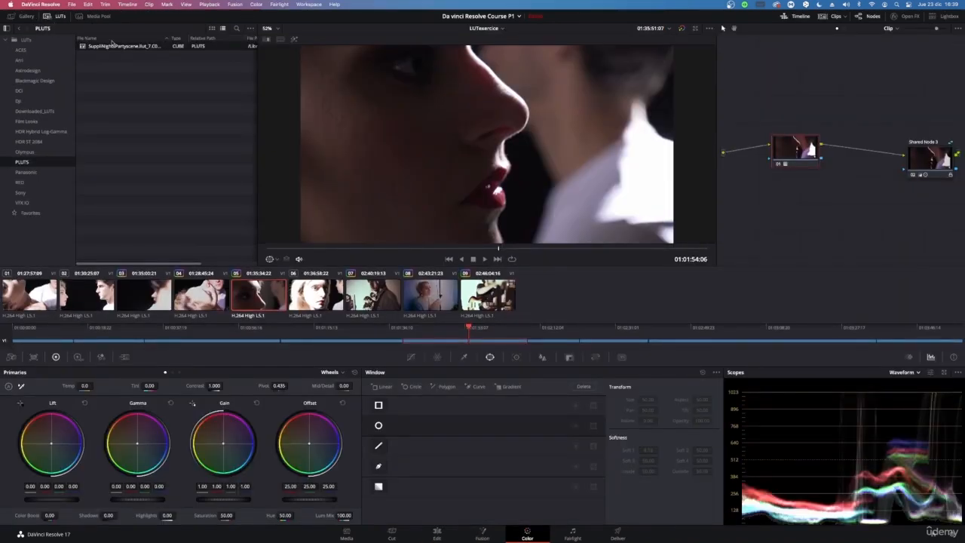
right_click(114, 47)
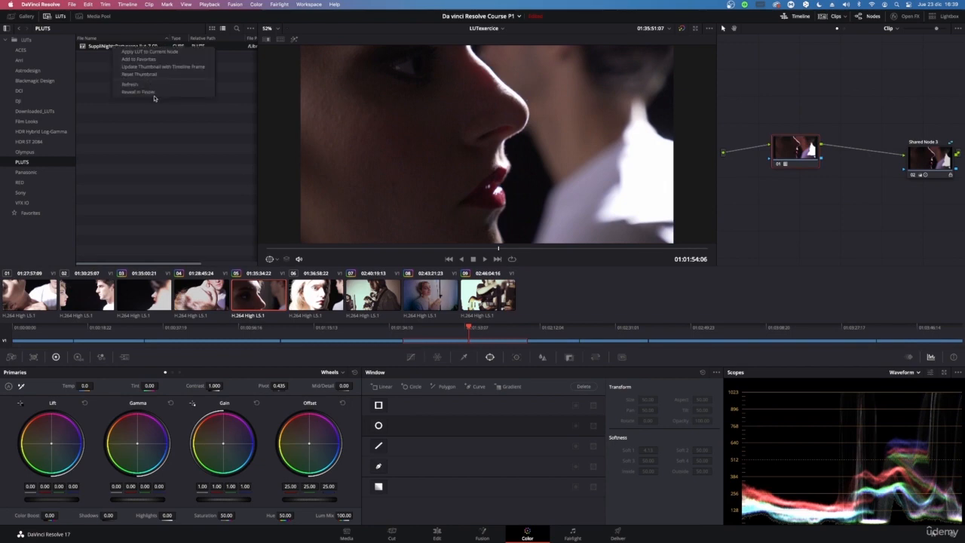
click(199, 225)
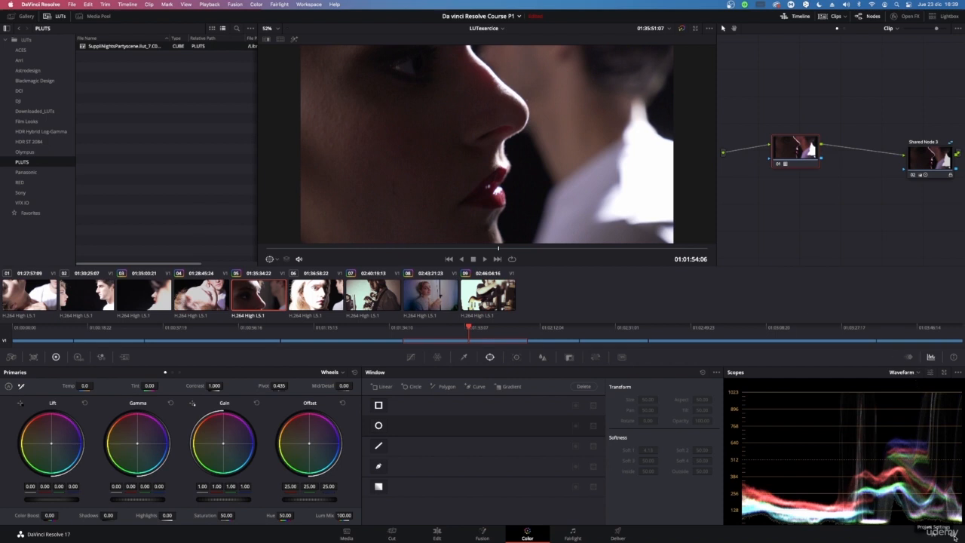
key(super+Tab)
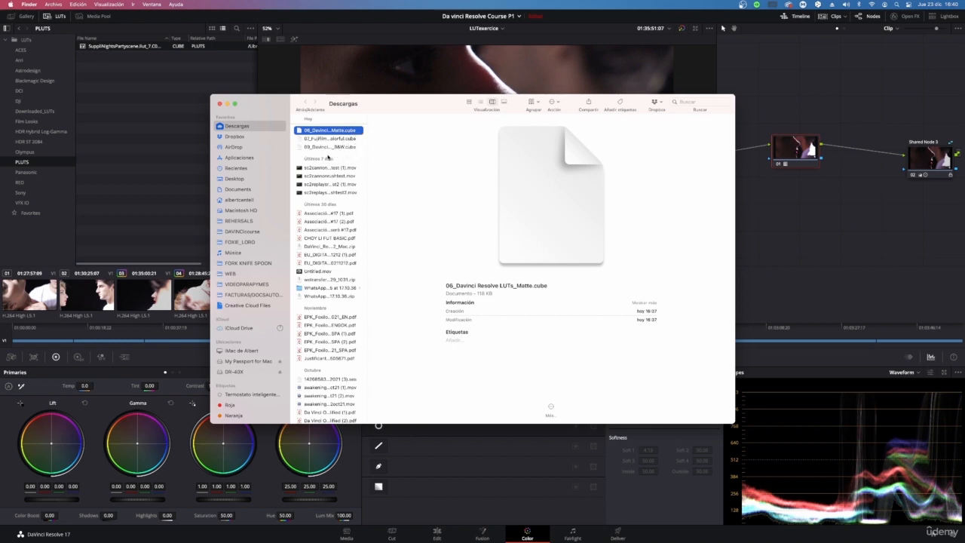
click(198, 108)
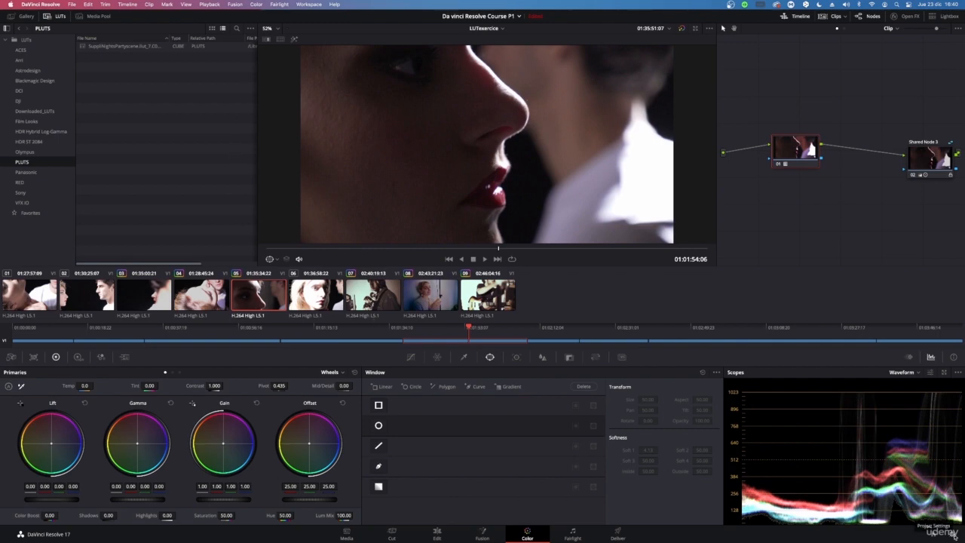
- Open the LUT folder in Finder from the Color Management section of the Project Settings
click(955, 536)
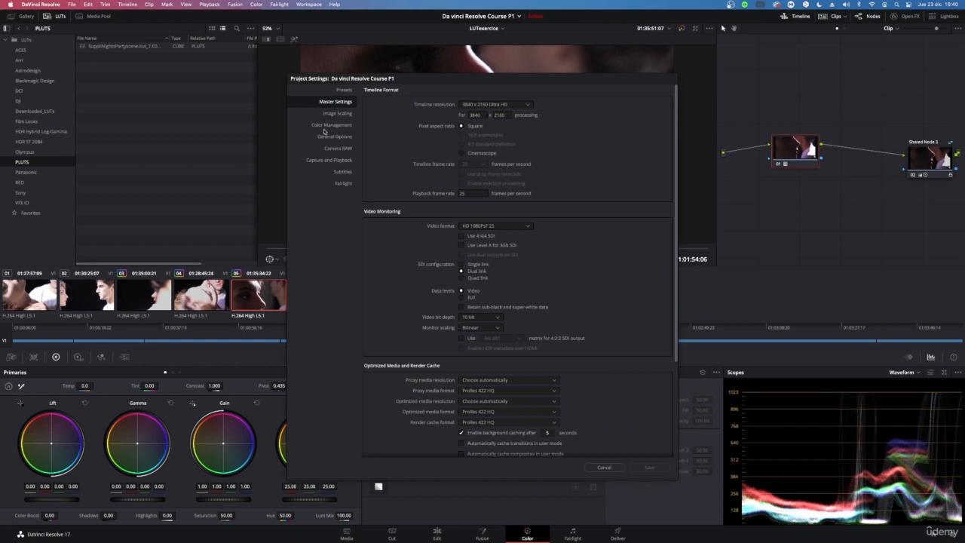
click(337, 129)
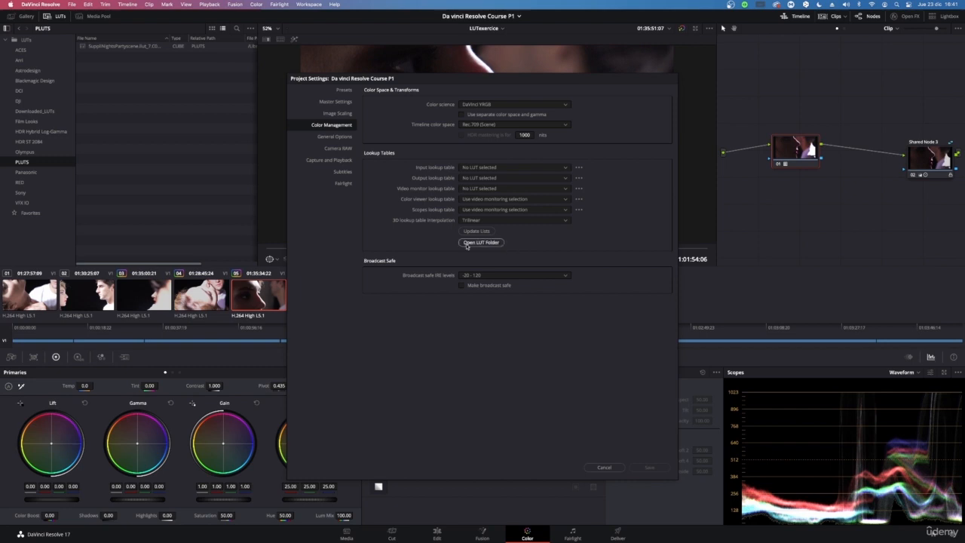
click(481, 242)
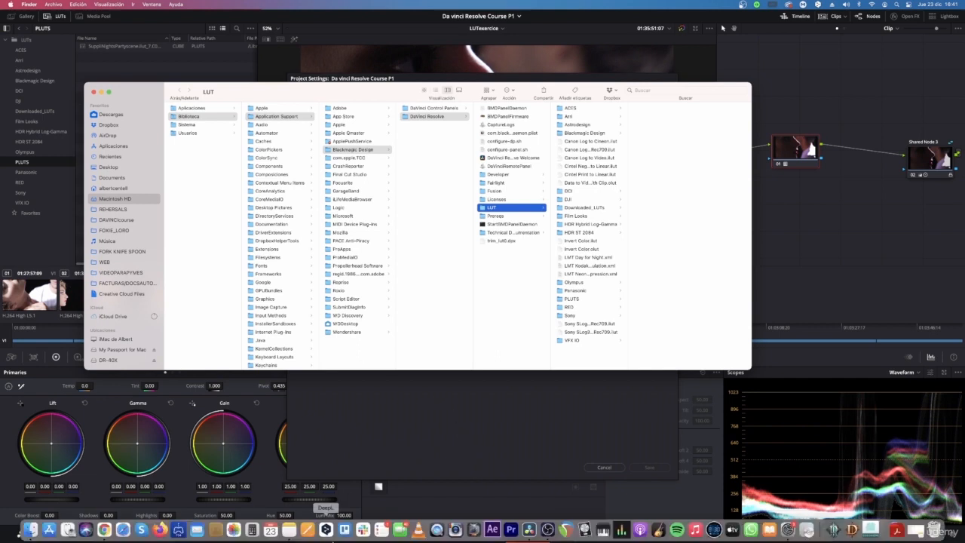
- Open a new Finder window on the Descargas folder, select the B&W LUT, and move the window clear of the LUT folder's contents
right_click(28, 531)
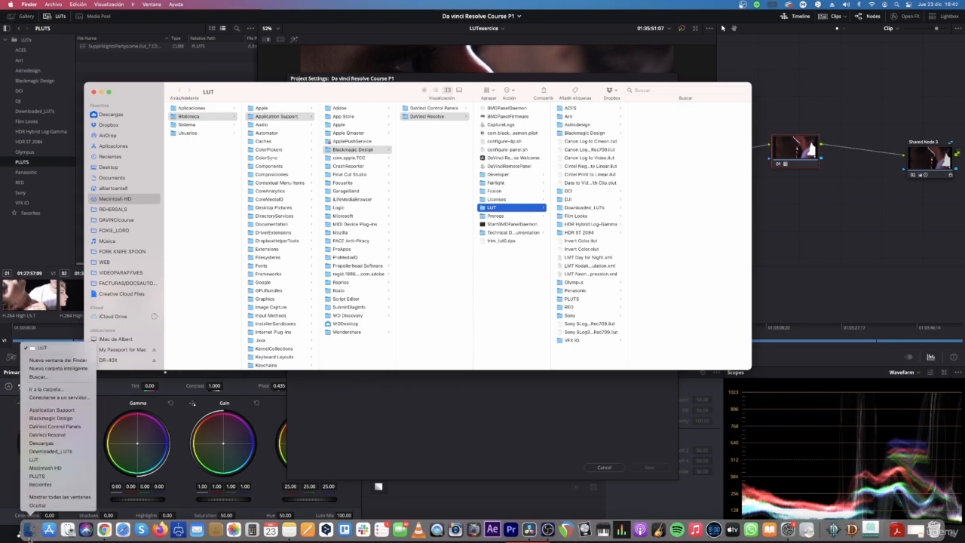
click(73, 360)
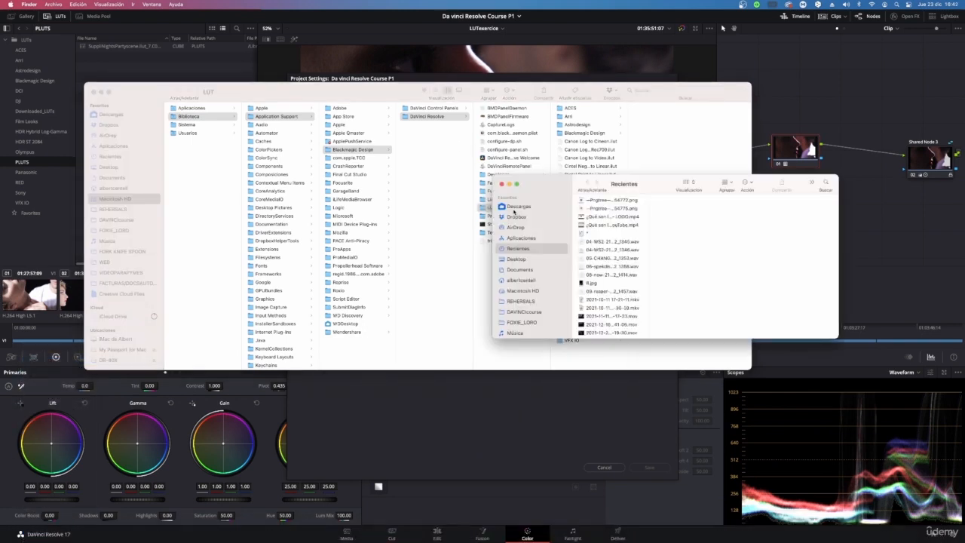
click(514, 207)
click(624, 213)
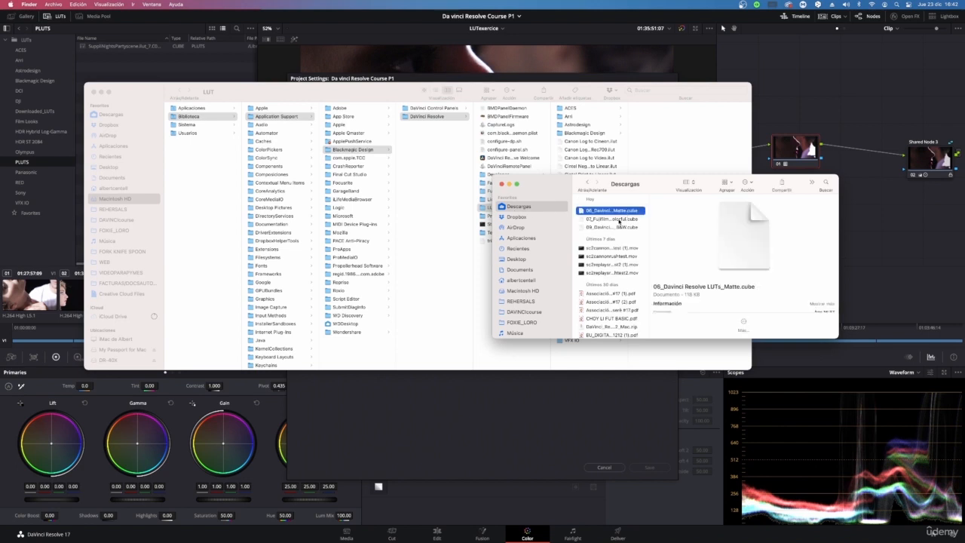
click(617, 219)
click(614, 227)
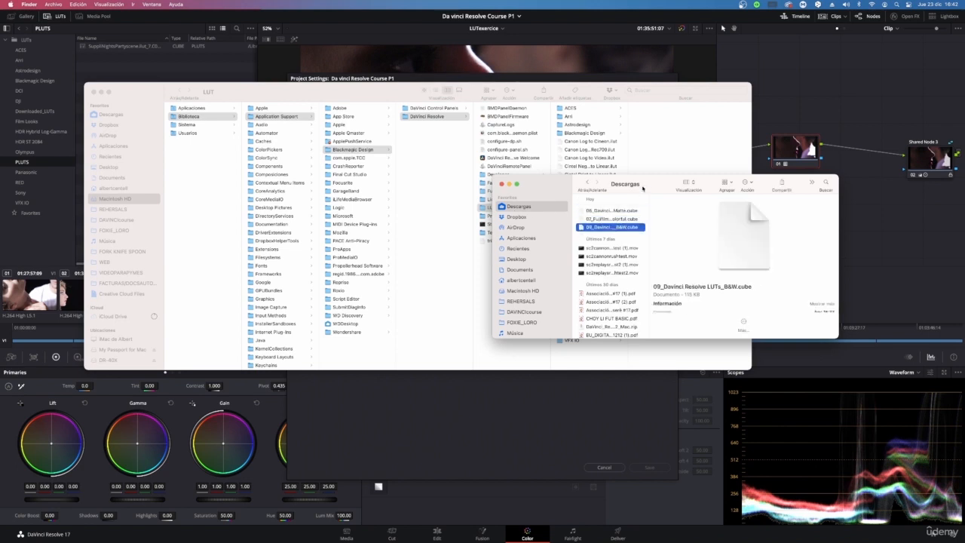
drag(642, 188, 337, 266)
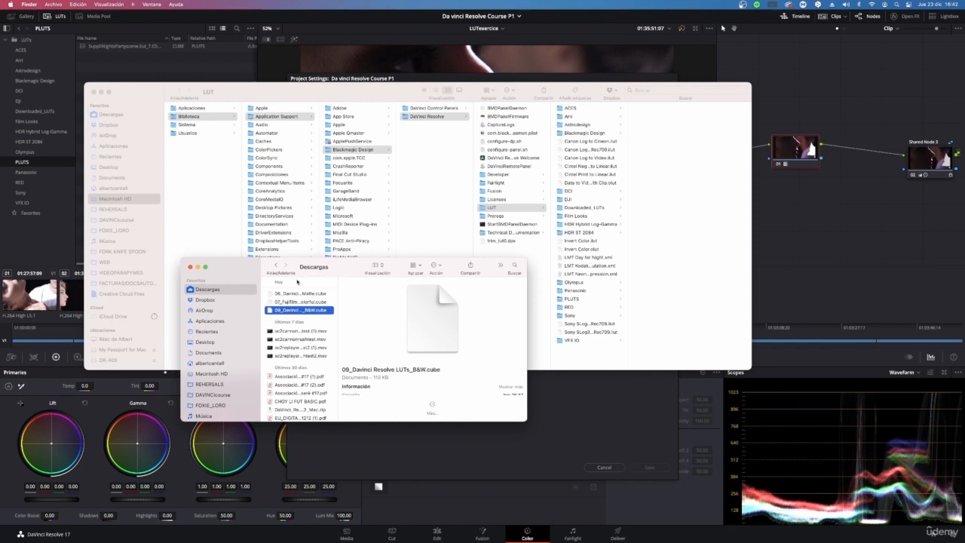
- Add the 06_Davinci Resolve LUTs_Matte file to the Descargas selection and open the Downloaded_LUTs folder inside the LUT folder
super+click(310, 293)
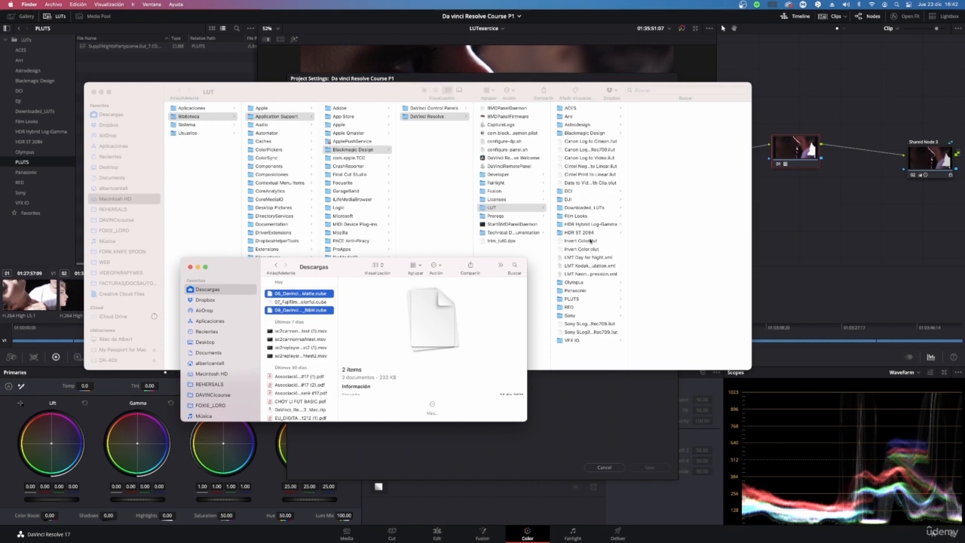
click(571, 214)
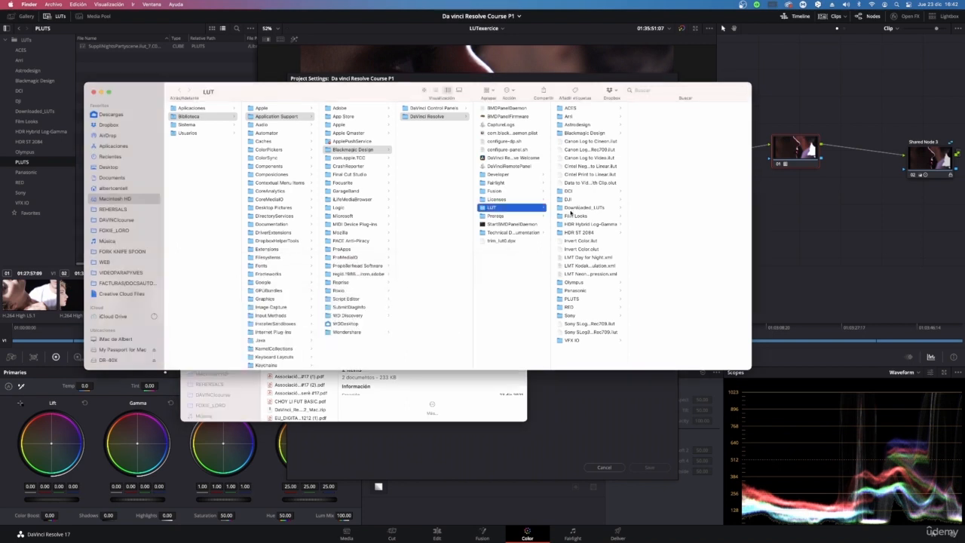
click(575, 208)
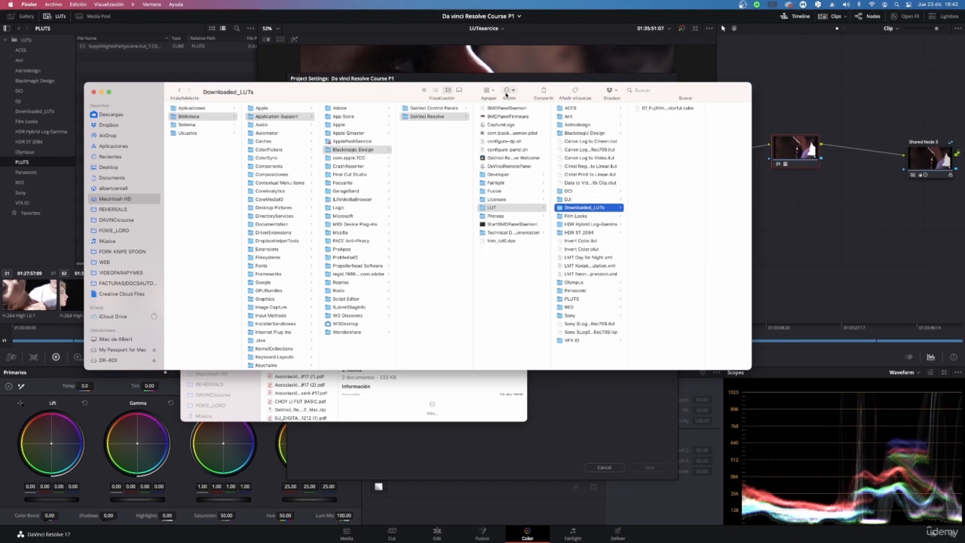
click(509, 91)
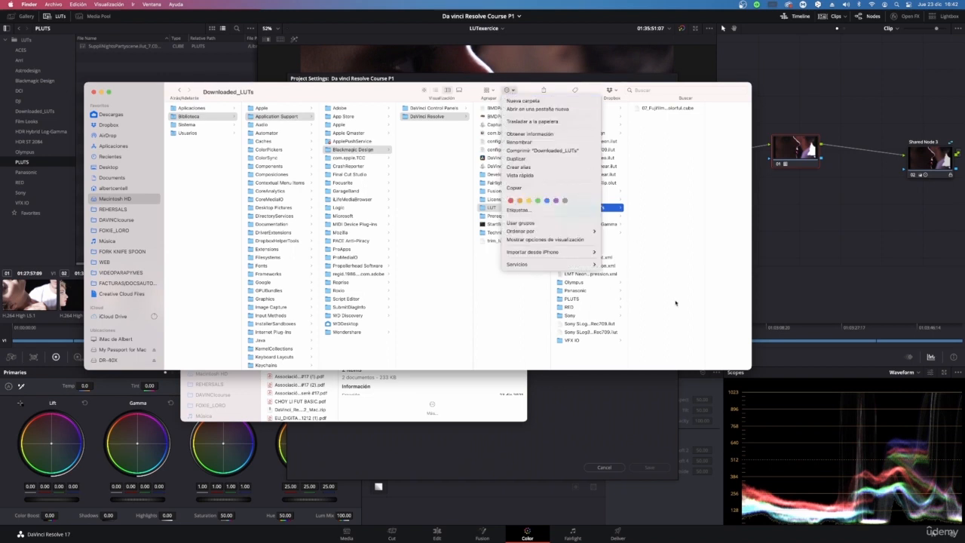
click(661, 273)
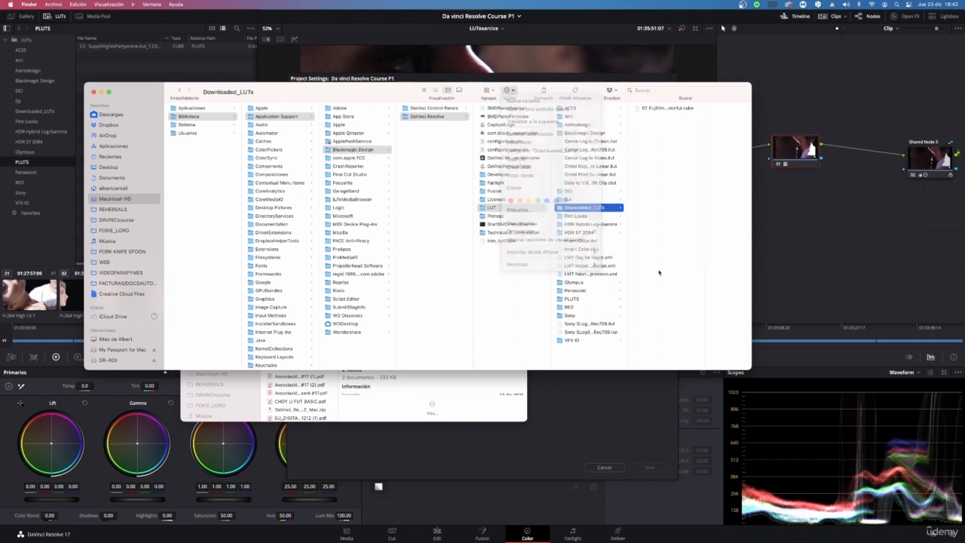
click(477, 396)
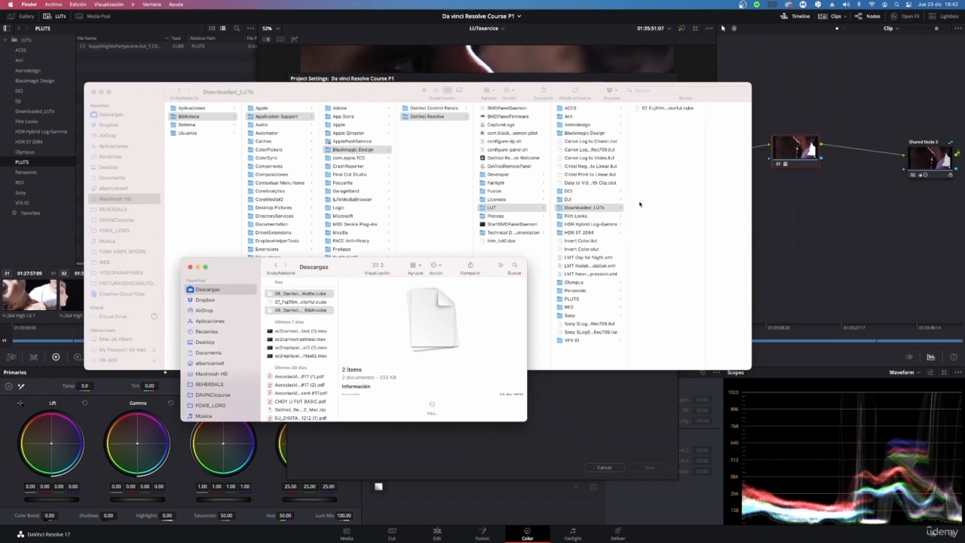
click(638, 211)
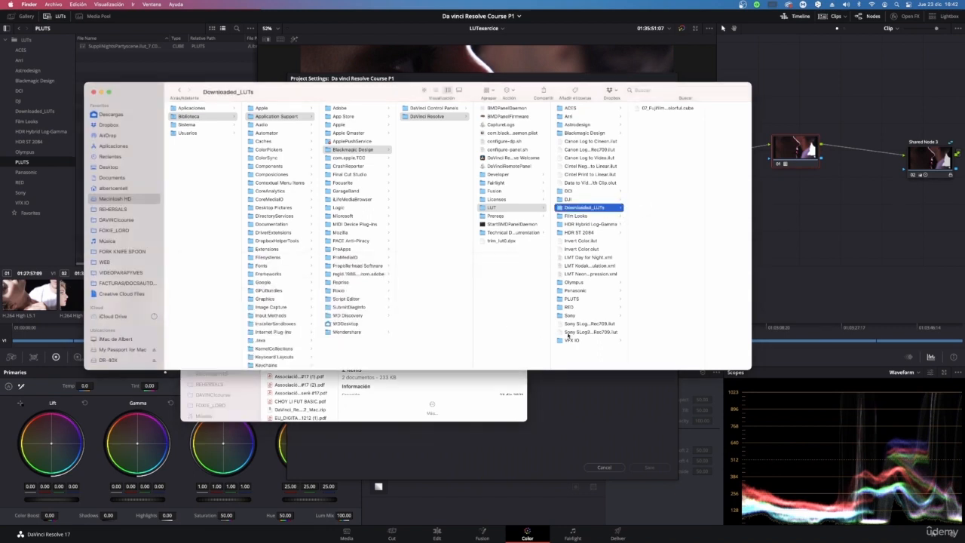
click(453, 390)
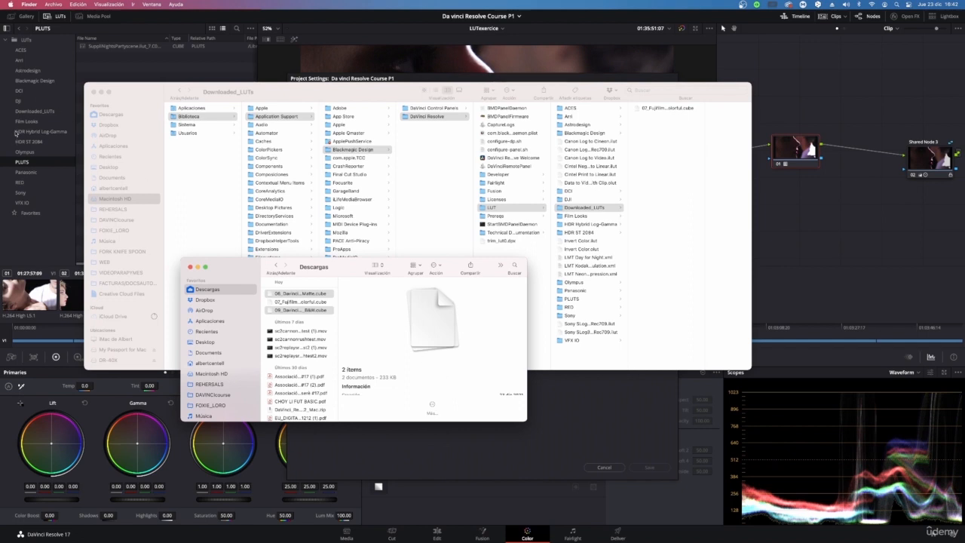
click(686, 260)
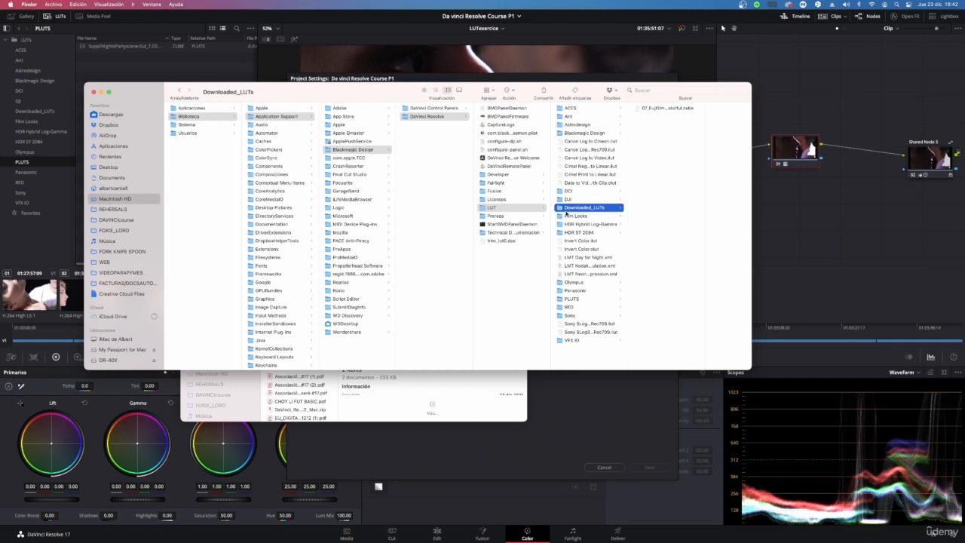
- Create a new folder named B&W inside the Downloaded_LUTs folder
right_click(653, 160)
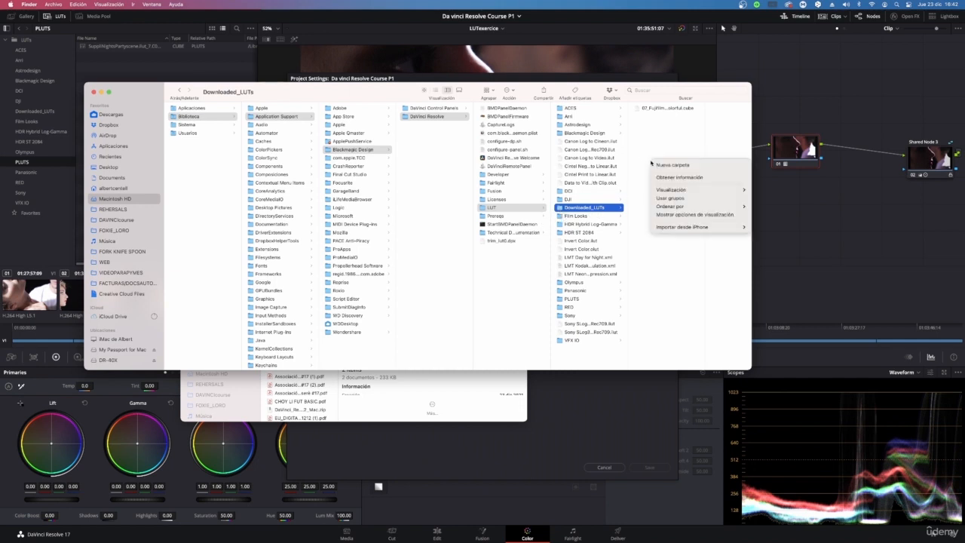
click(660, 165)
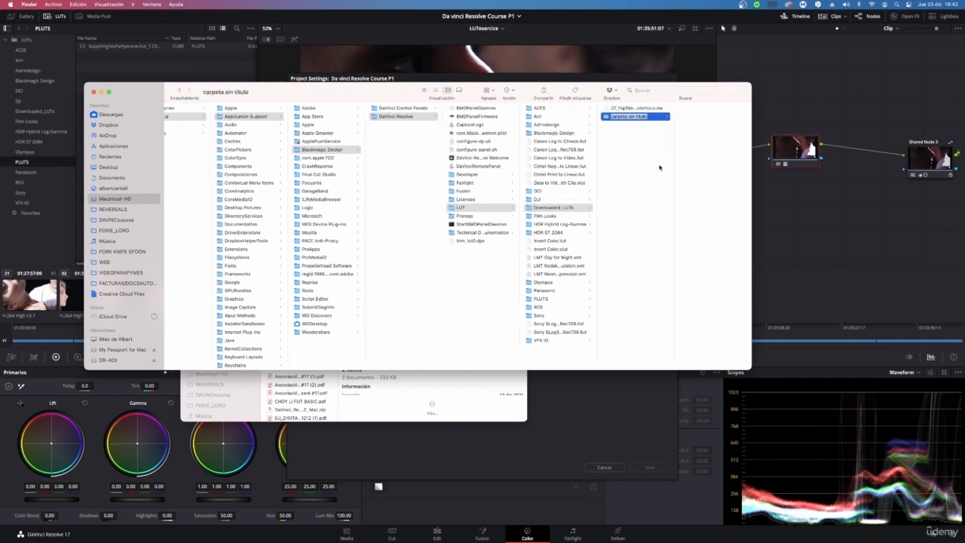
key(BackSpace)
key(Return)
click(579, 210)
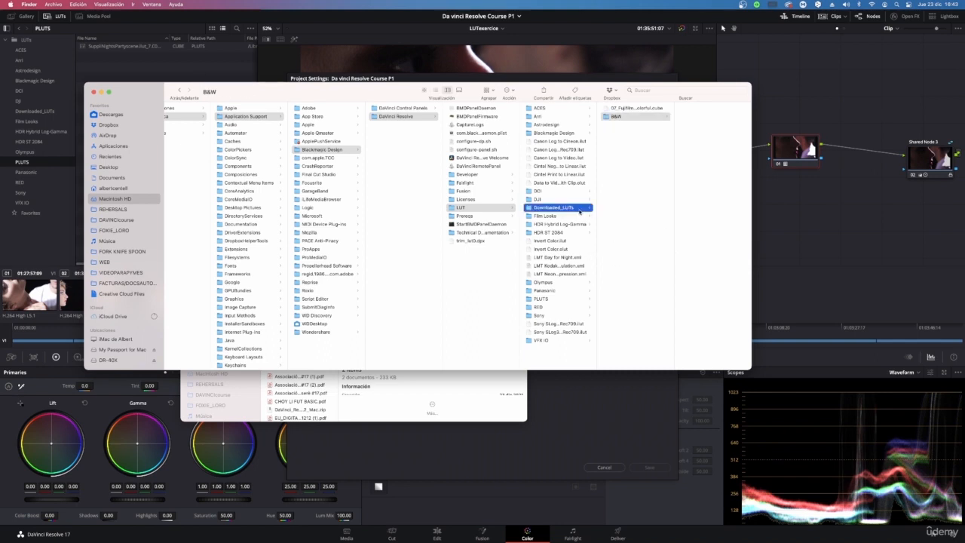
click(630, 116)
key(super+f)
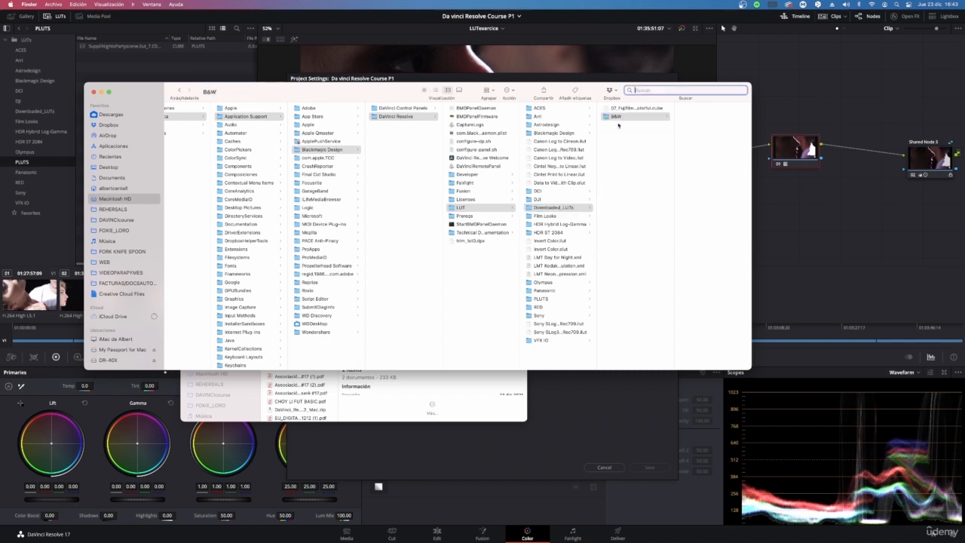
- Reposition the LUT folder window and move the selected Matte and B&W .cube files from Descargas into Downloaded_LUTs
drag(371, 97, 315, 52)
click(338, 282)
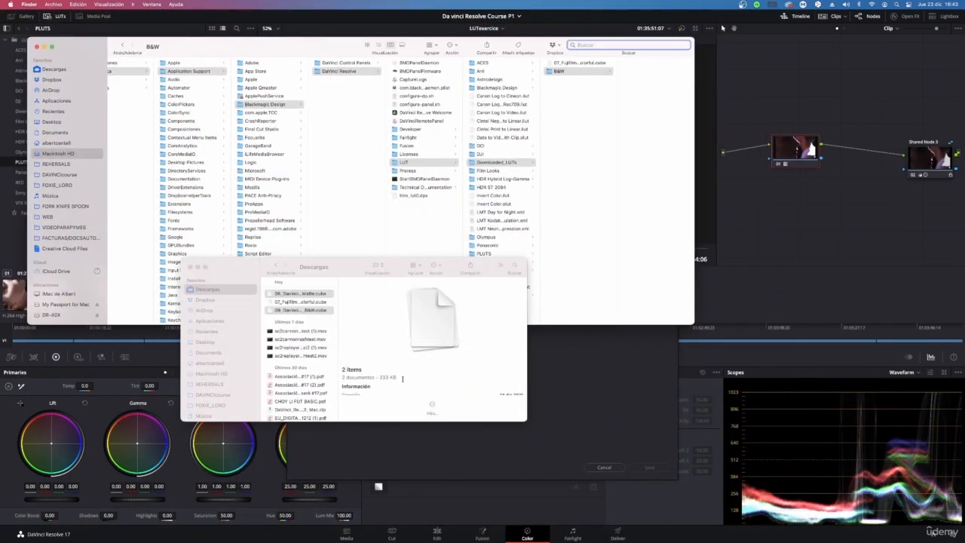
drag(338, 282, 581, 180)
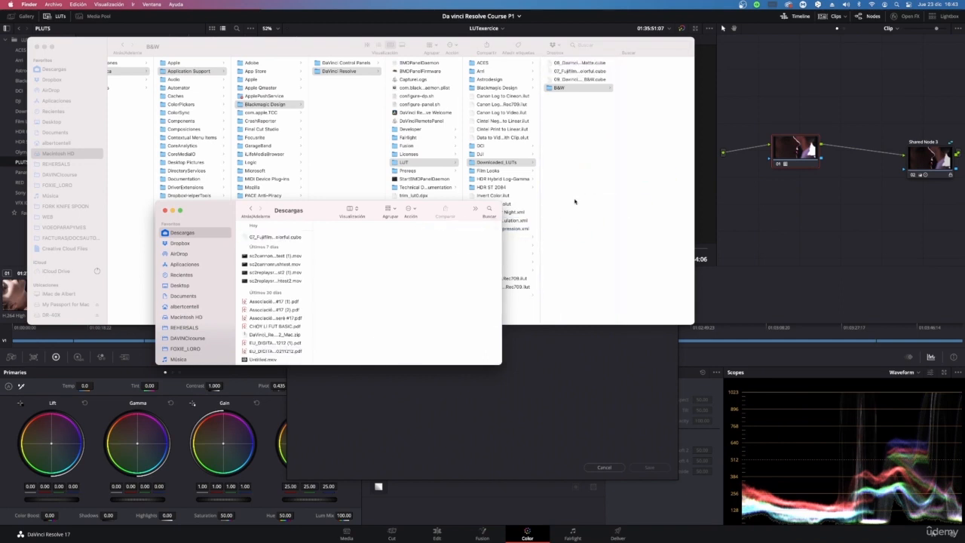
- Move the 09_Davinci Resolve LUTs_B&W file from Downloaded_LUTs into its B&W subfolder
click(571, 114)
click(581, 79)
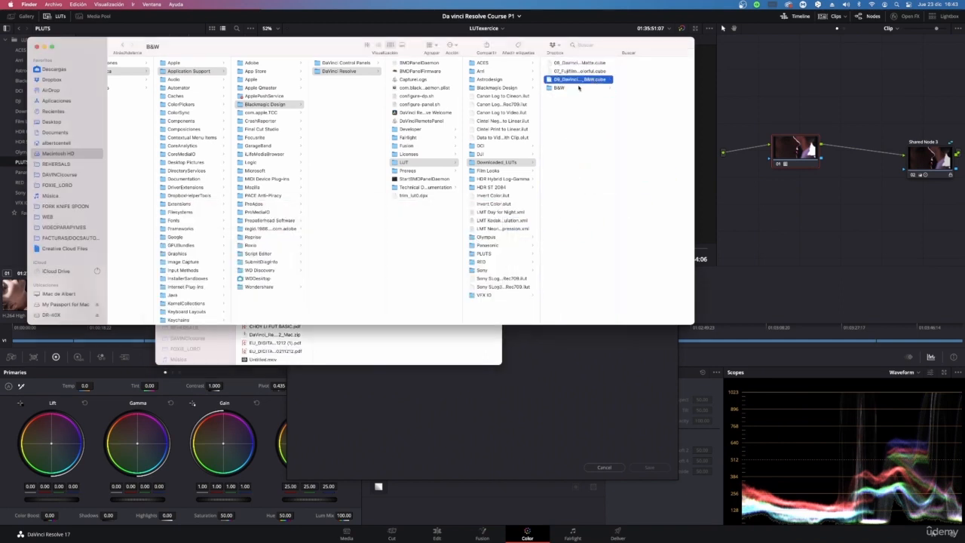
drag(567, 79, 547, 88)
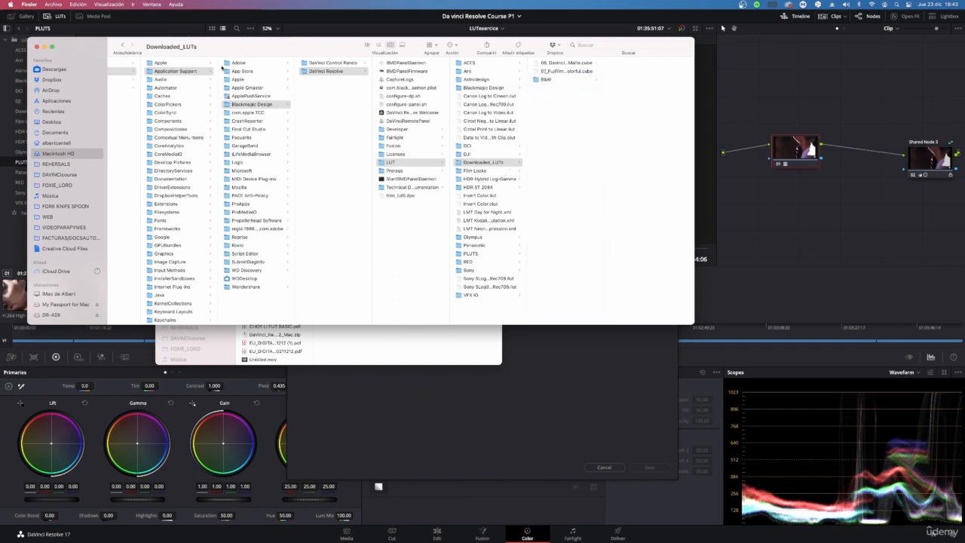
- Close both Finder windows, then update the lookup table lists in the Project Settings and save them
click(37, 47)
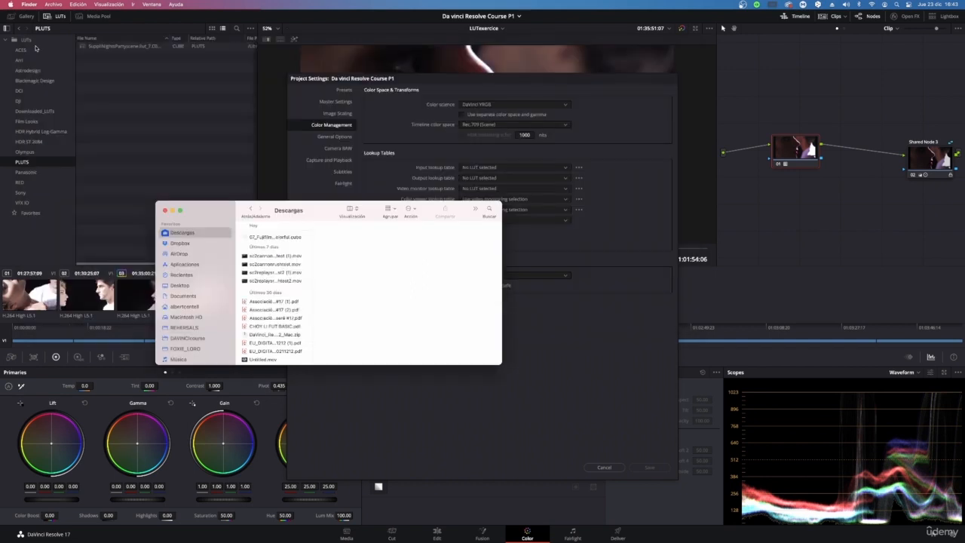
click(165, 211)
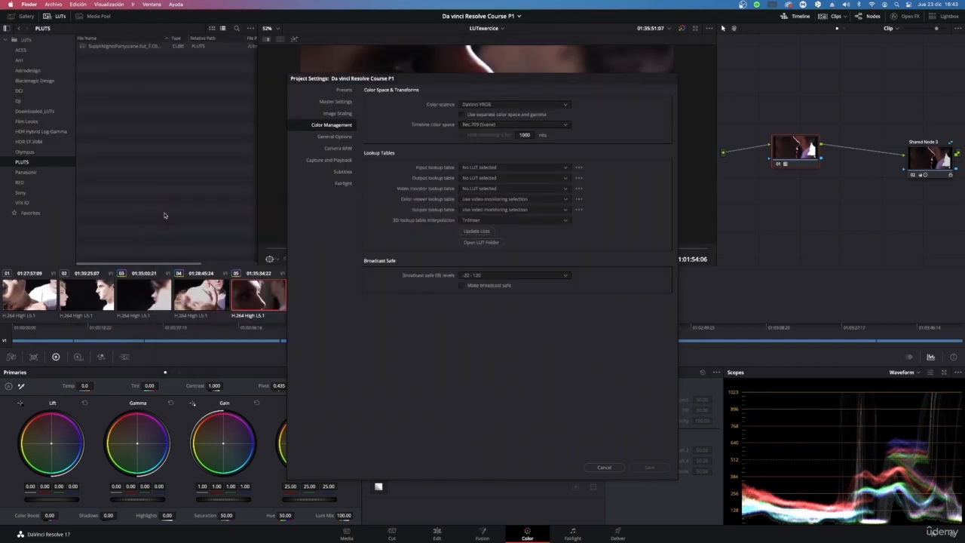
click(476, 232)
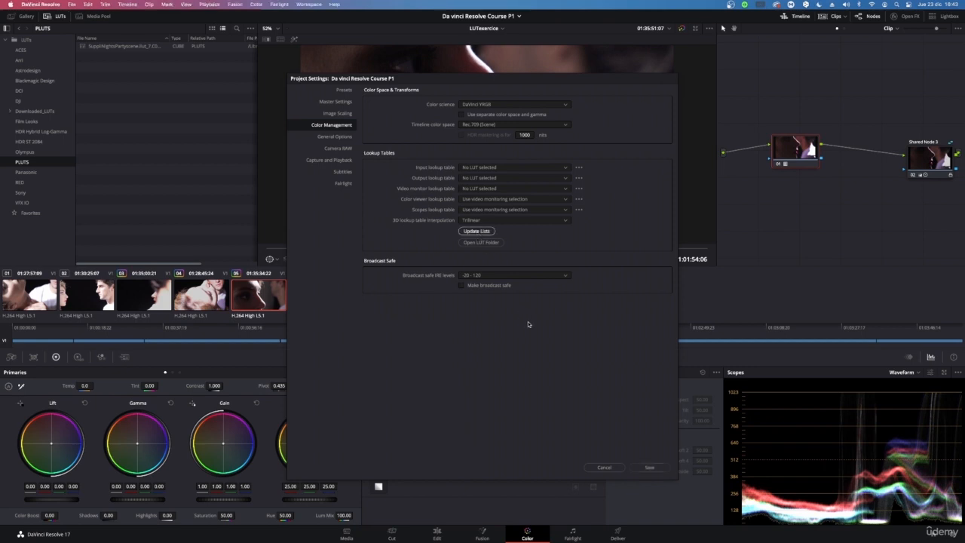
click(476, 231)
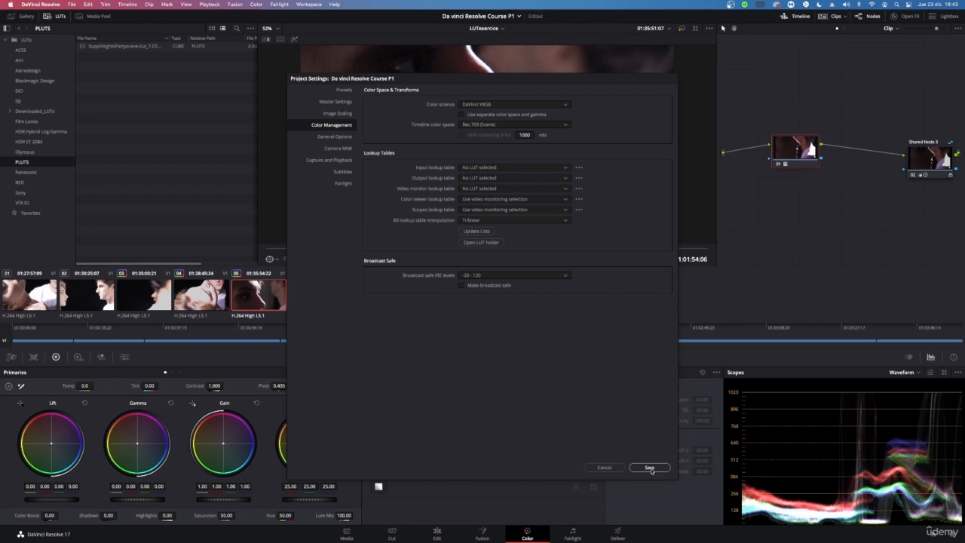
click(650, 468)
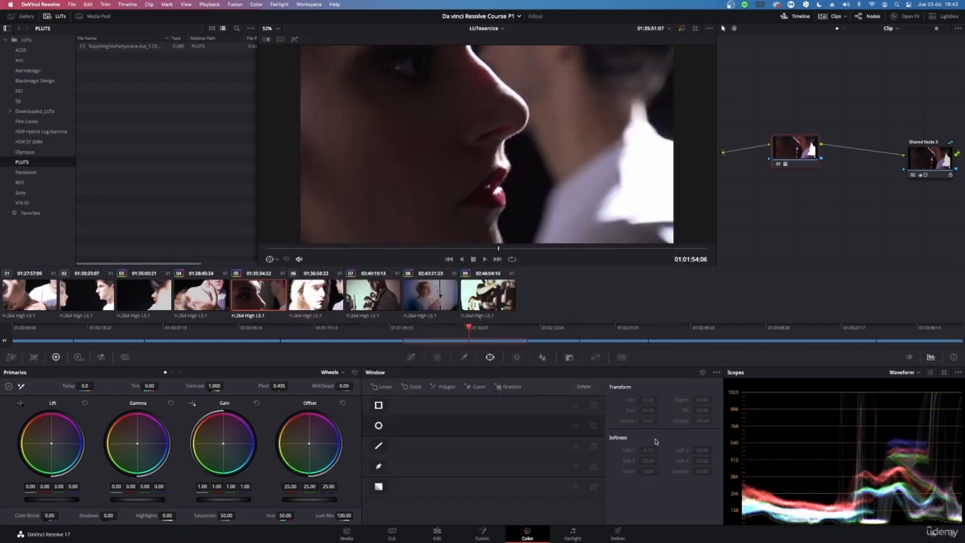
- Open the Downloaded_LUTs folder in the LUT browser and enter its B&W subfolder
click(26, 112)
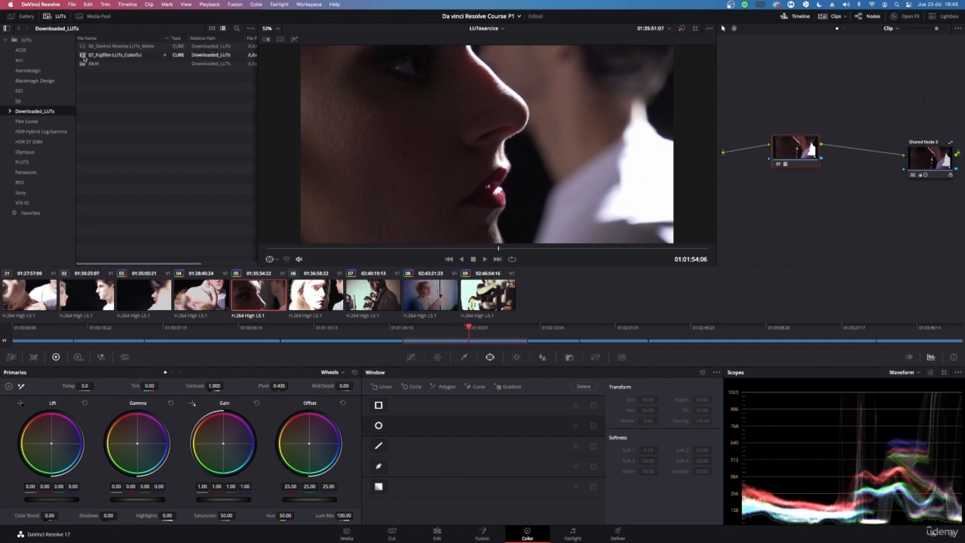
click(95, 64)
double_click(83, 65)
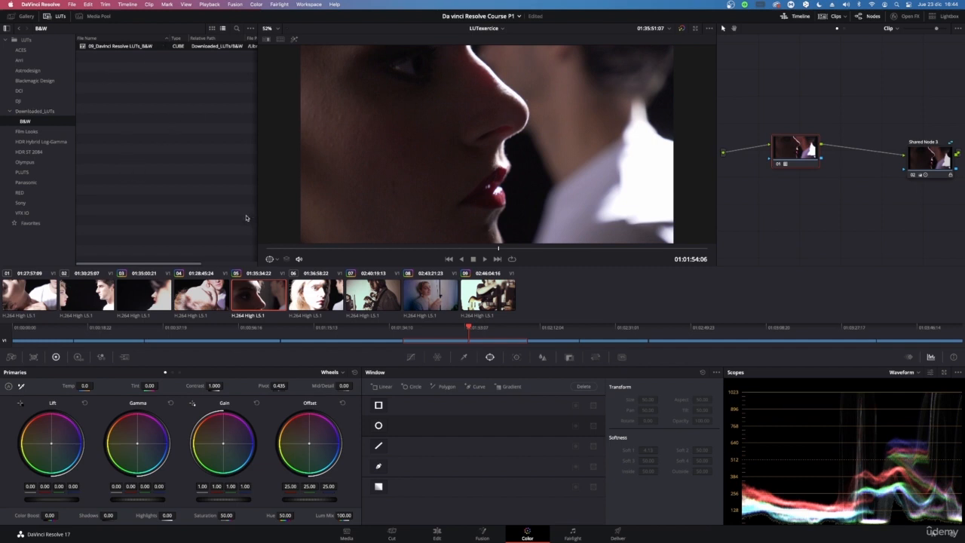
- Select clip 02 and apply the 09_Davinci Resolve LUTs_B&W LUT to its node
double_click(392, 341)
drag(465, 332, 114, 348)
click(138, 301)
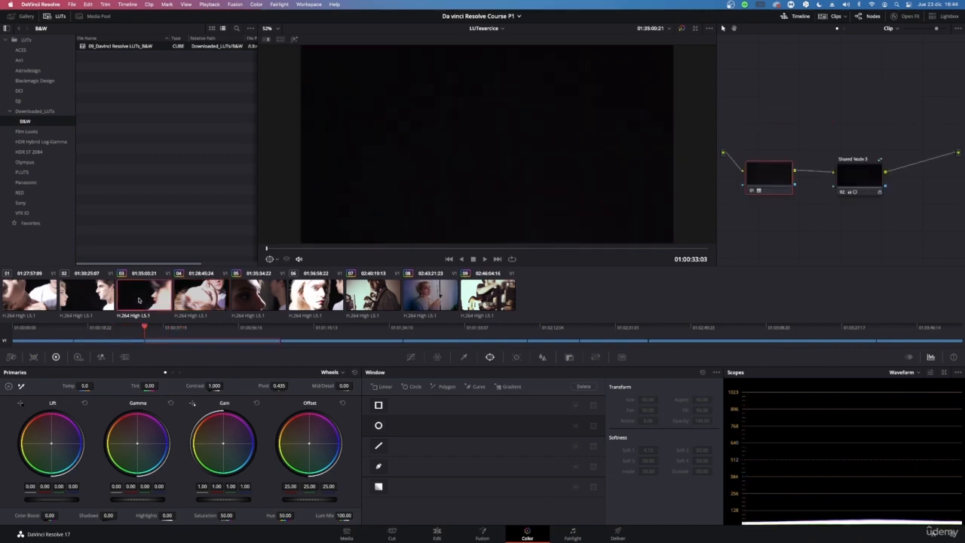
click(94, 302)
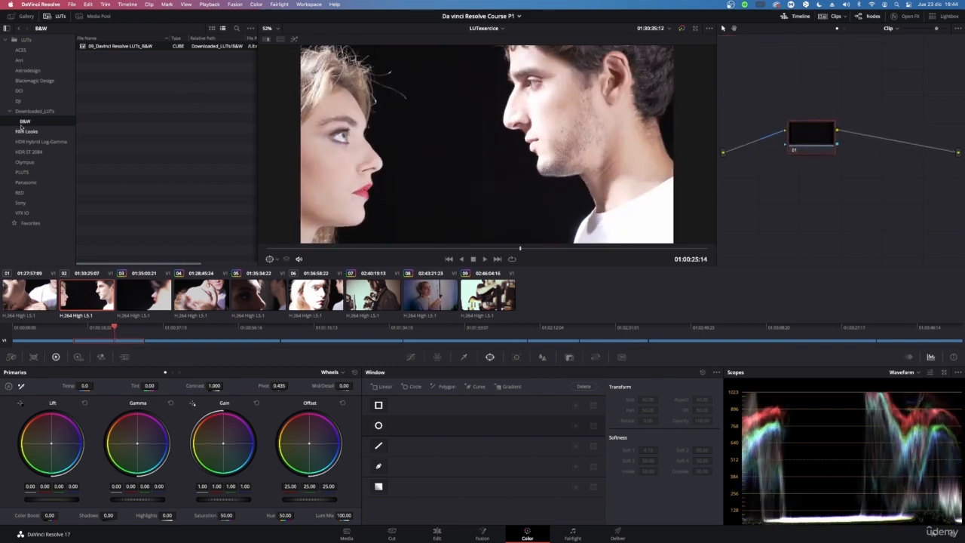
double_click(84, 48)
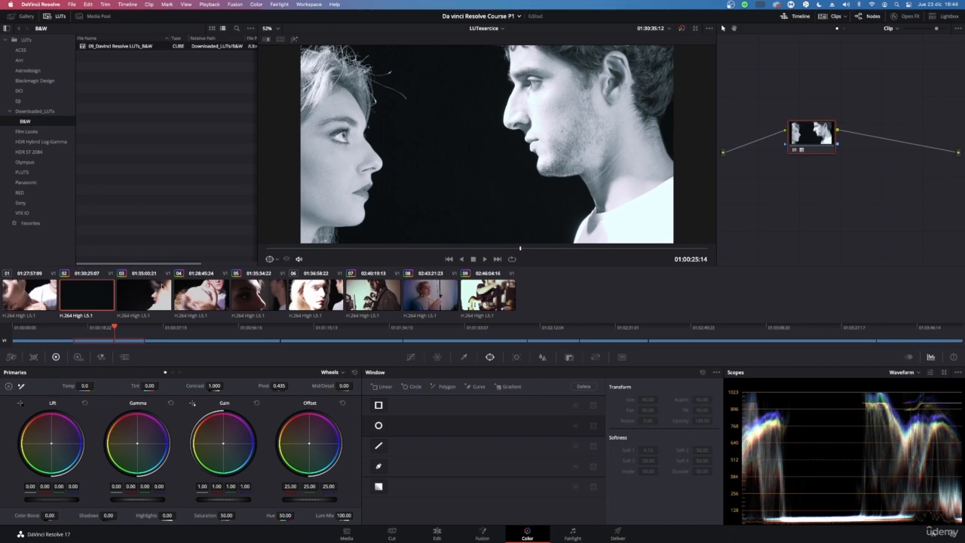
mouse_move(113, 328)
mouse_down()
mouse_move(84, 330)
mouse_move(112, 330)
mouse_up()
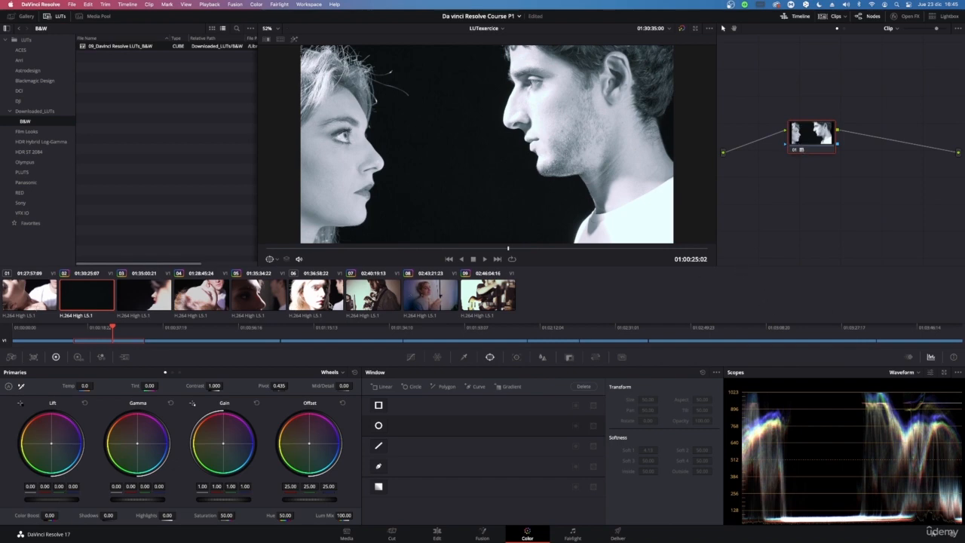
- Go to clip 01 and apply the 06_Davinci Resolve LUTs_Matte LUT from Downloaded_LUTs to its node
click(312, 303)
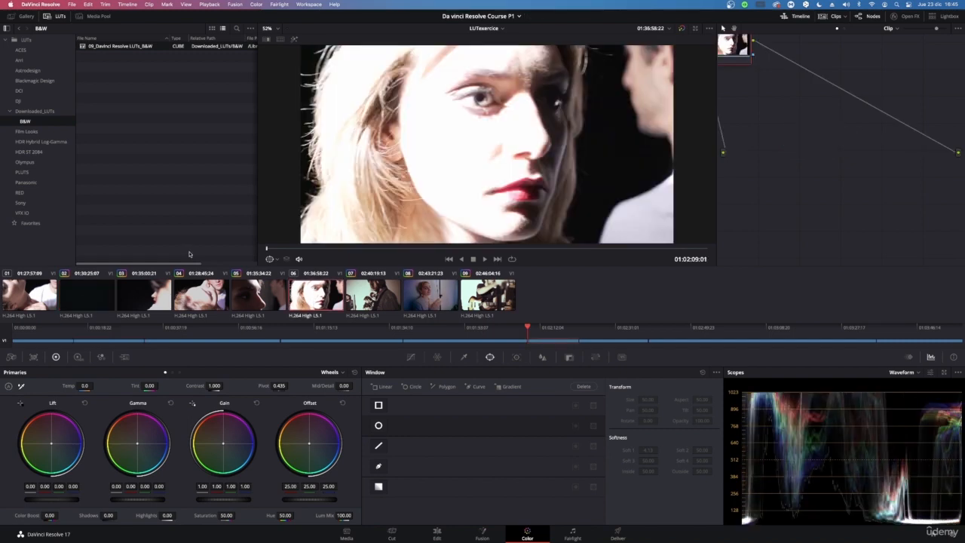
click(200, 302)
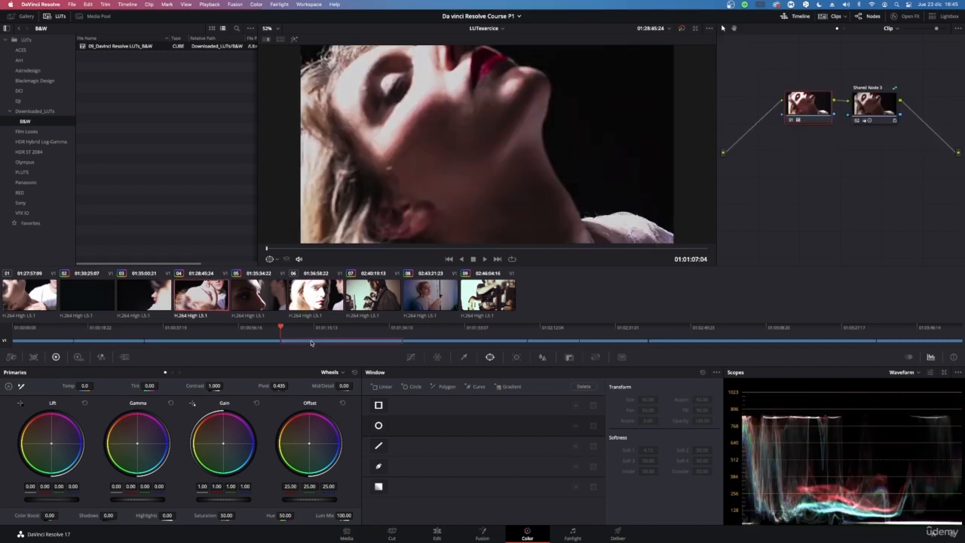
drag(85, 329, 43, 327)
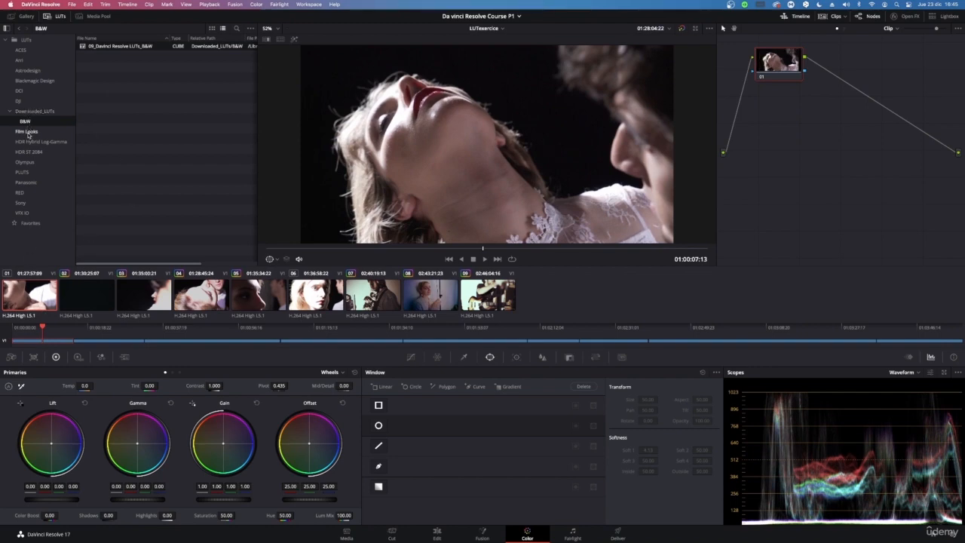
click(32, 112)
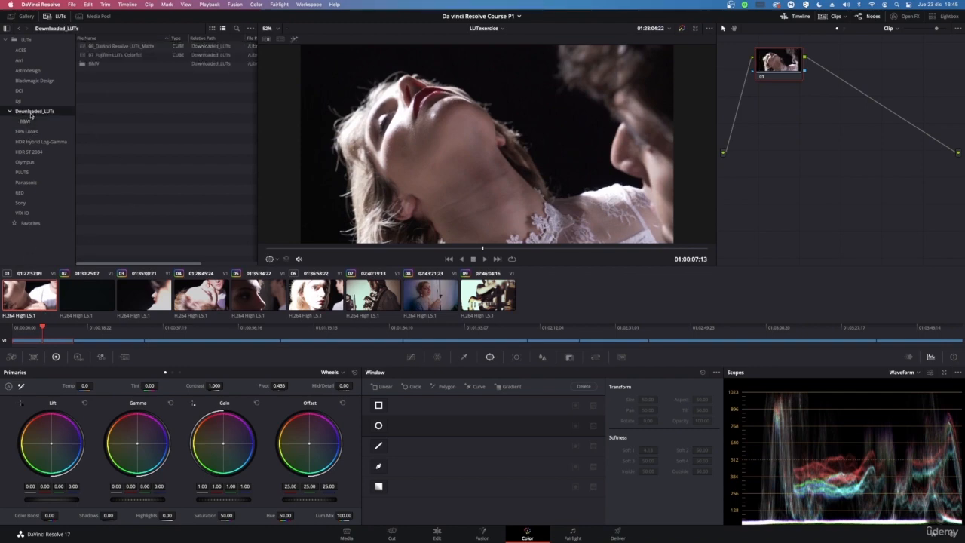
double_click(119, 46)
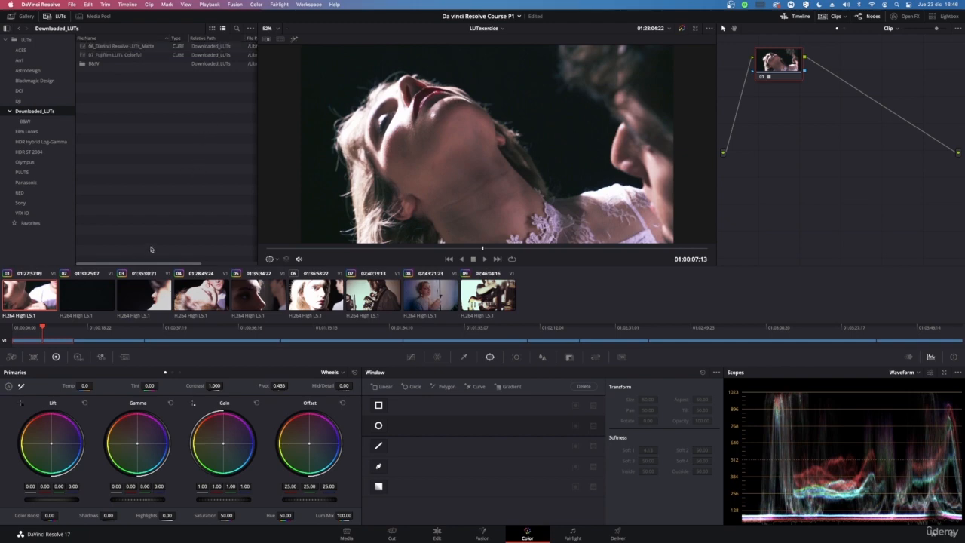
- Generate a 33 Point Cube LUT from the grade of clip 07
click(374, 315)
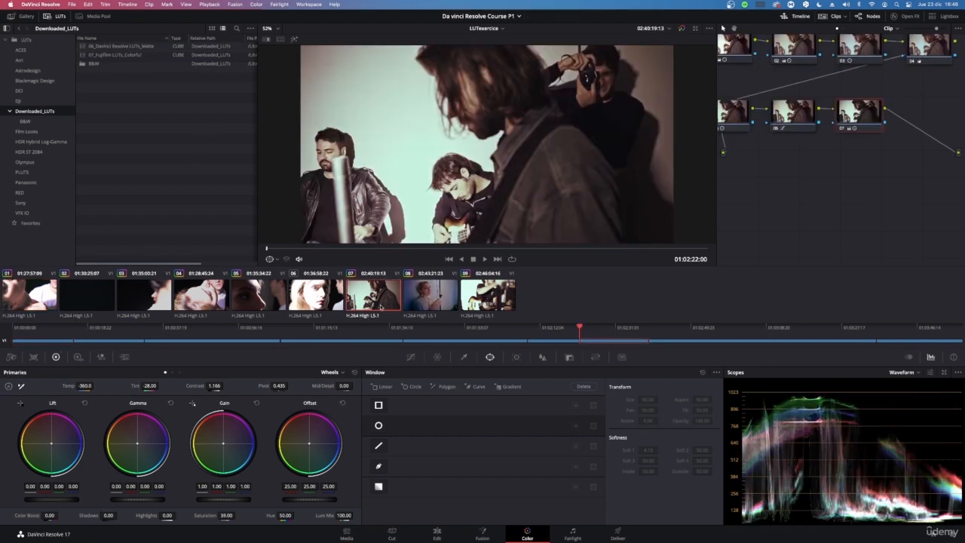
right_click(381, 308)
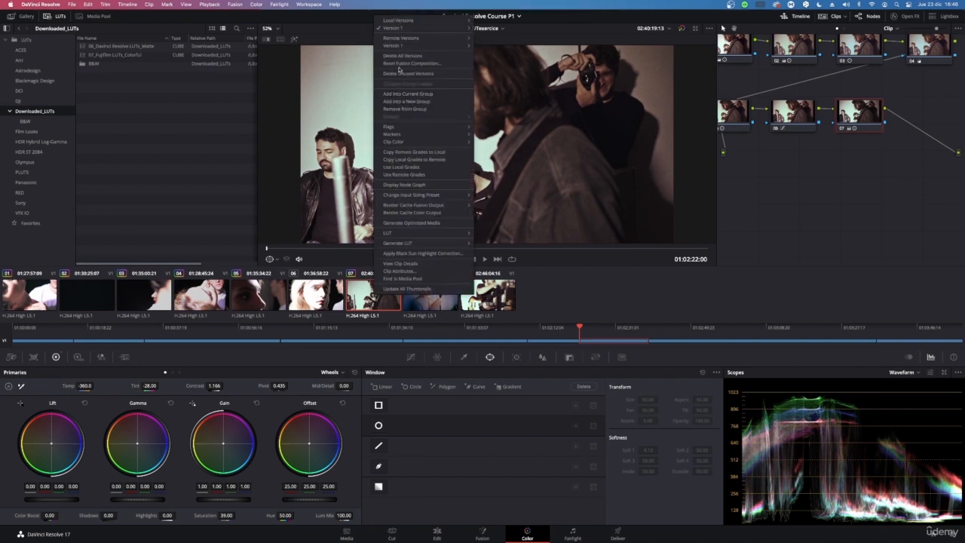
mouse_move(398, 243)
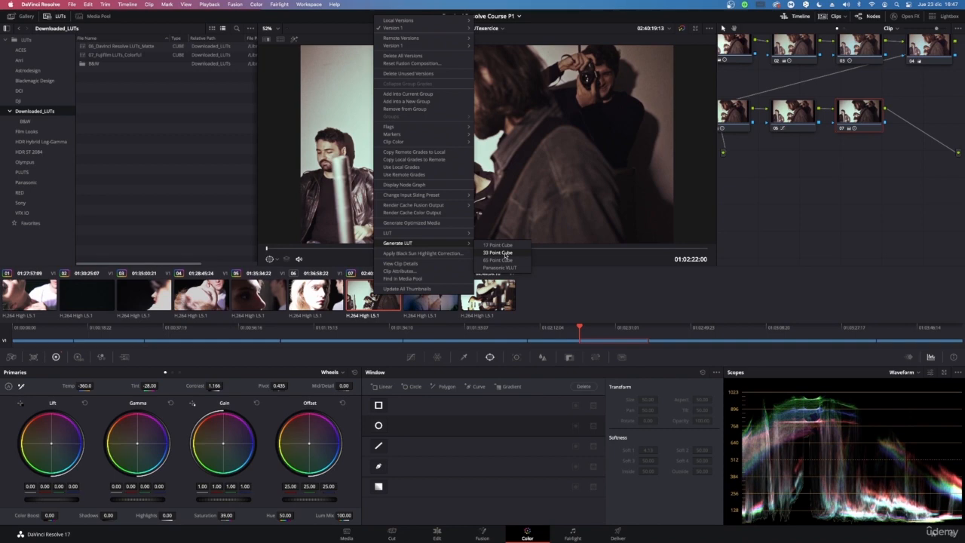
click(505, 253)
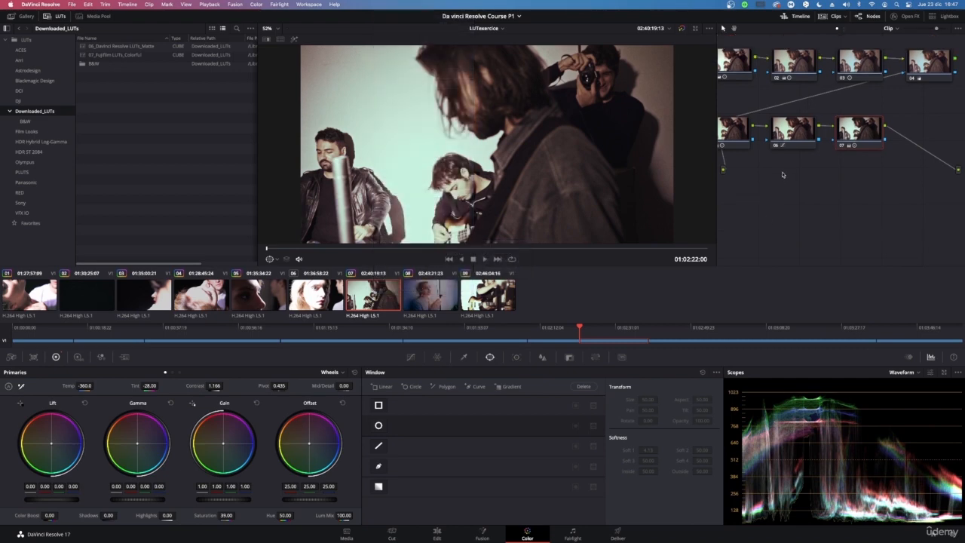
- Scrub the playhead back to the start of clip 05 and select clip 01
drag(579, 330, 404, 329)
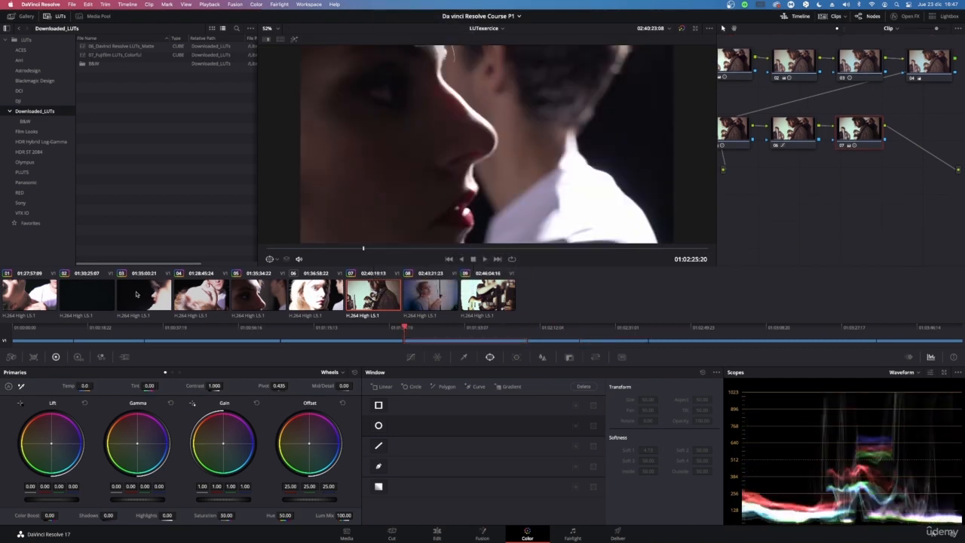
click(22, 294)
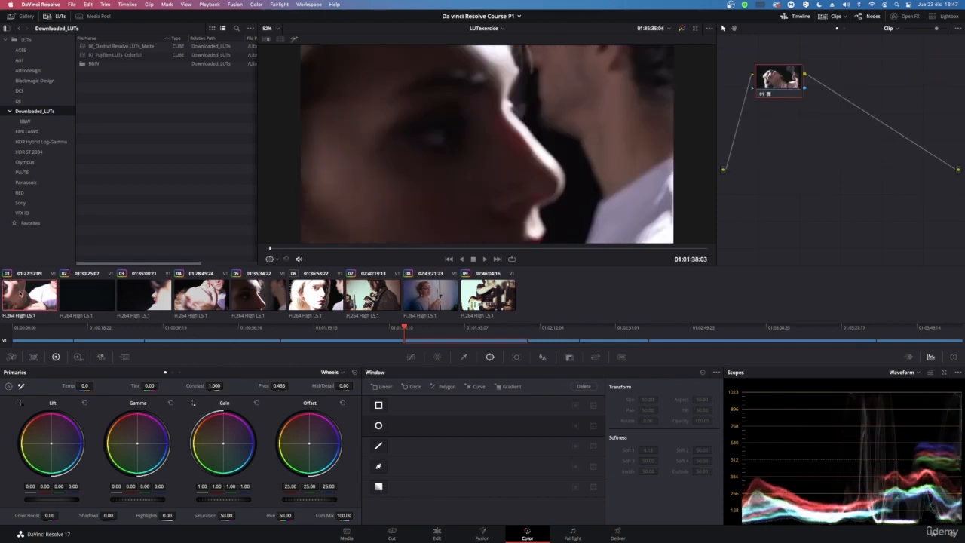